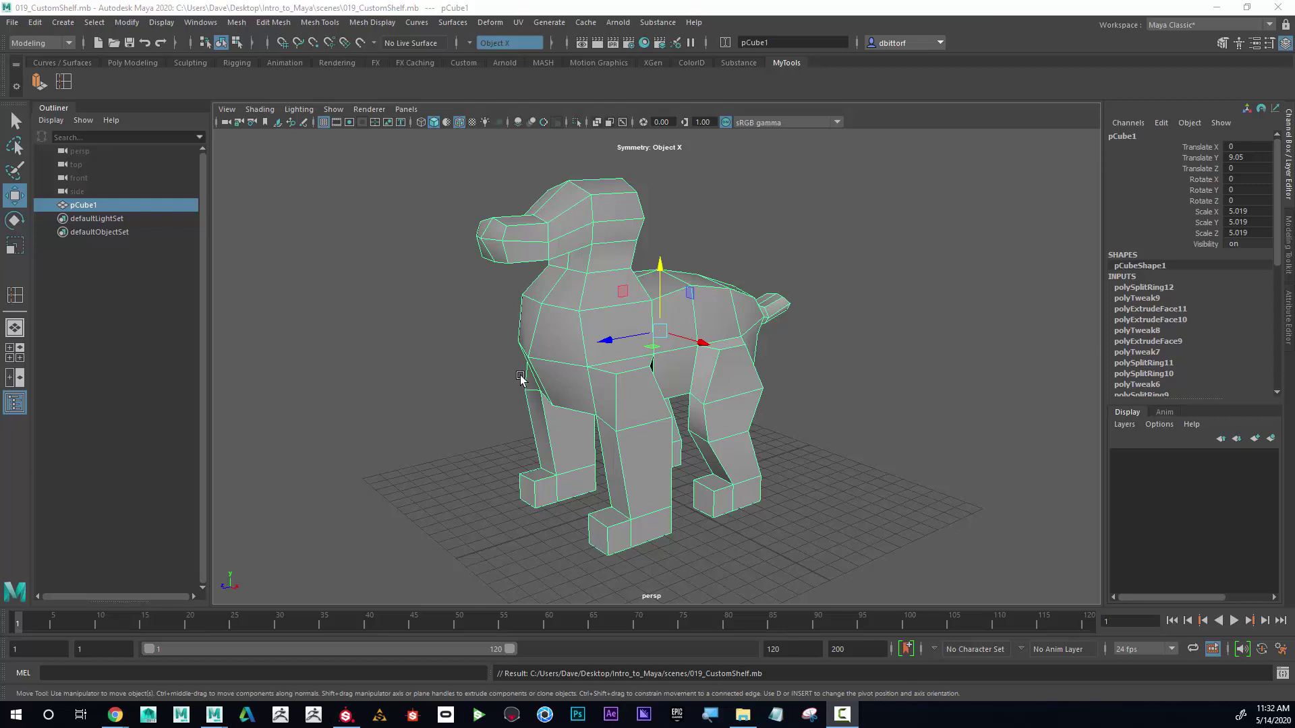
# Select the head vertices of the four-legged model and move them up to stretch the neck
pyautogui.keyDown('alt'); pyautogui.moveTo(621, 314); pyautogui.dragTo(514, 297); pyautogui.keyUp('alt')
pyautogui.keyDown('alt'); pyautogui.moveTo(638, 297); pyautogui.dragTo(632, 344, button='right'); pyautogui.keyUp('alt')
pyautogui.keyDown('alt'); pyautogui.moveTo(633, 341); pyautogui.dragTo(646, 352); pyautogui.keyUp('alt')
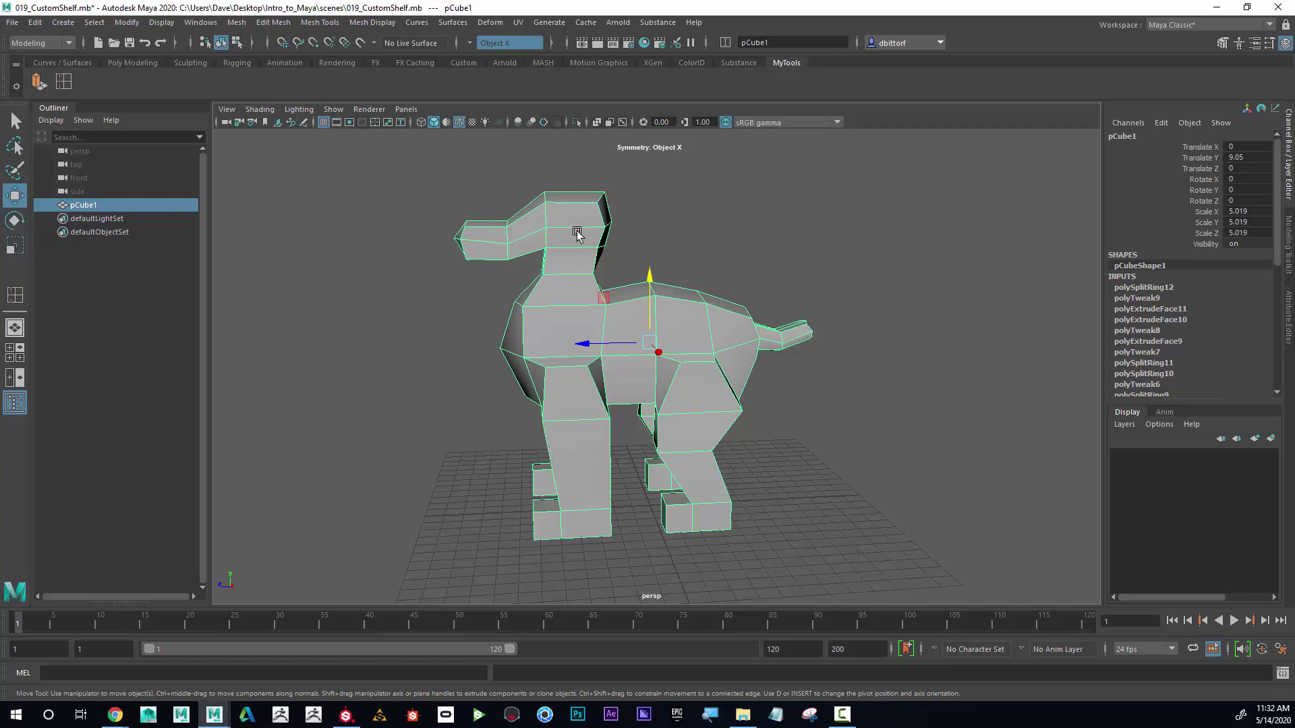
pyautogui.keyDown('alt'); pyautogui.moveTo(565, 251); pyautogui.dragTo(561, 282); pyautogui.keyUp('alt')
pyautogui.rightClick(563, 270)
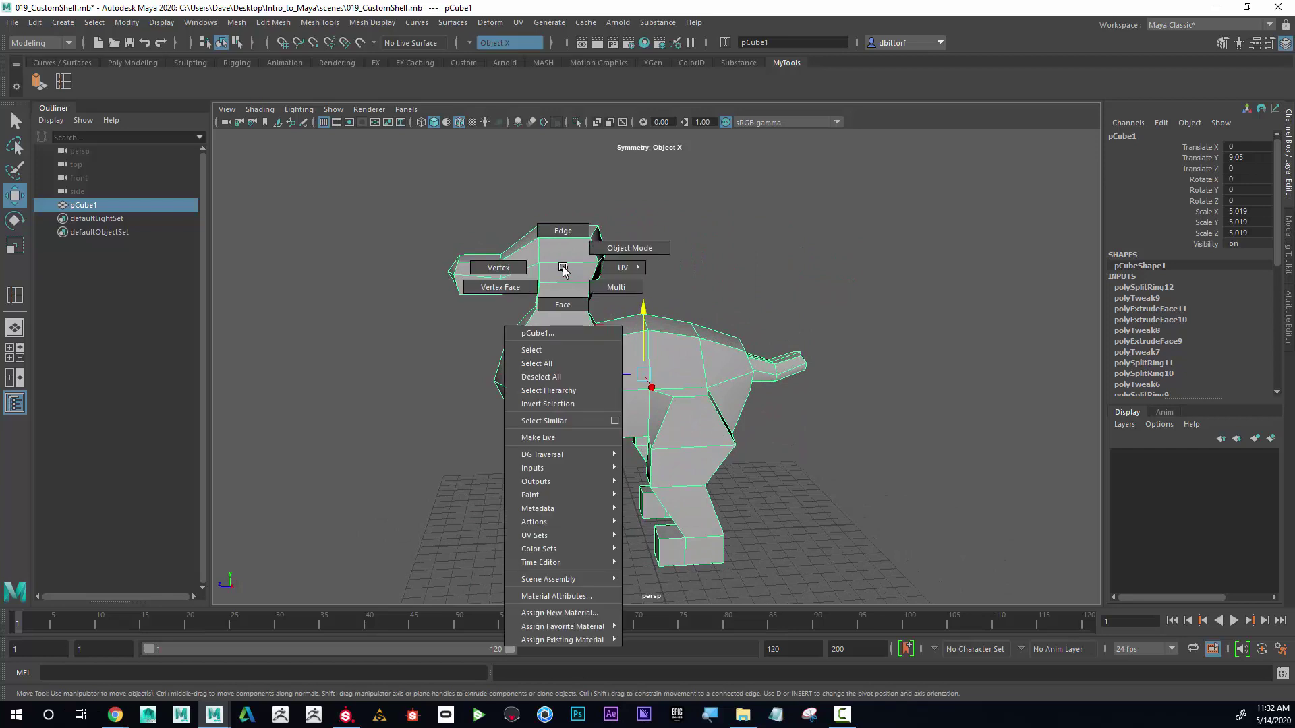
pyautogui.click(504, 268)
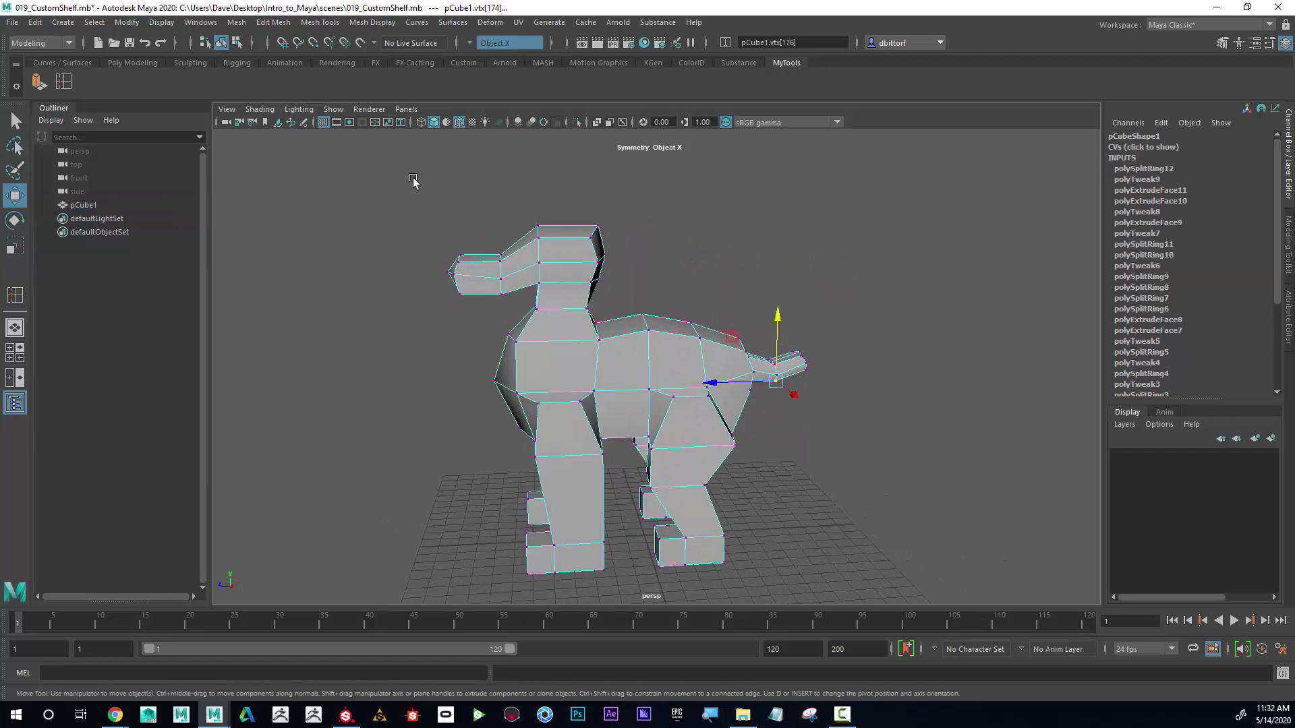
pyautogui.moveTo(385, 174); pyautogui.dragTo(653, 292)
pyautogui.keyDown('alt'); pyautogui.moveTo(653, 293); pyautogui.dragTo(645, 335, button='middle'); pyautogui.keyUp('alt')
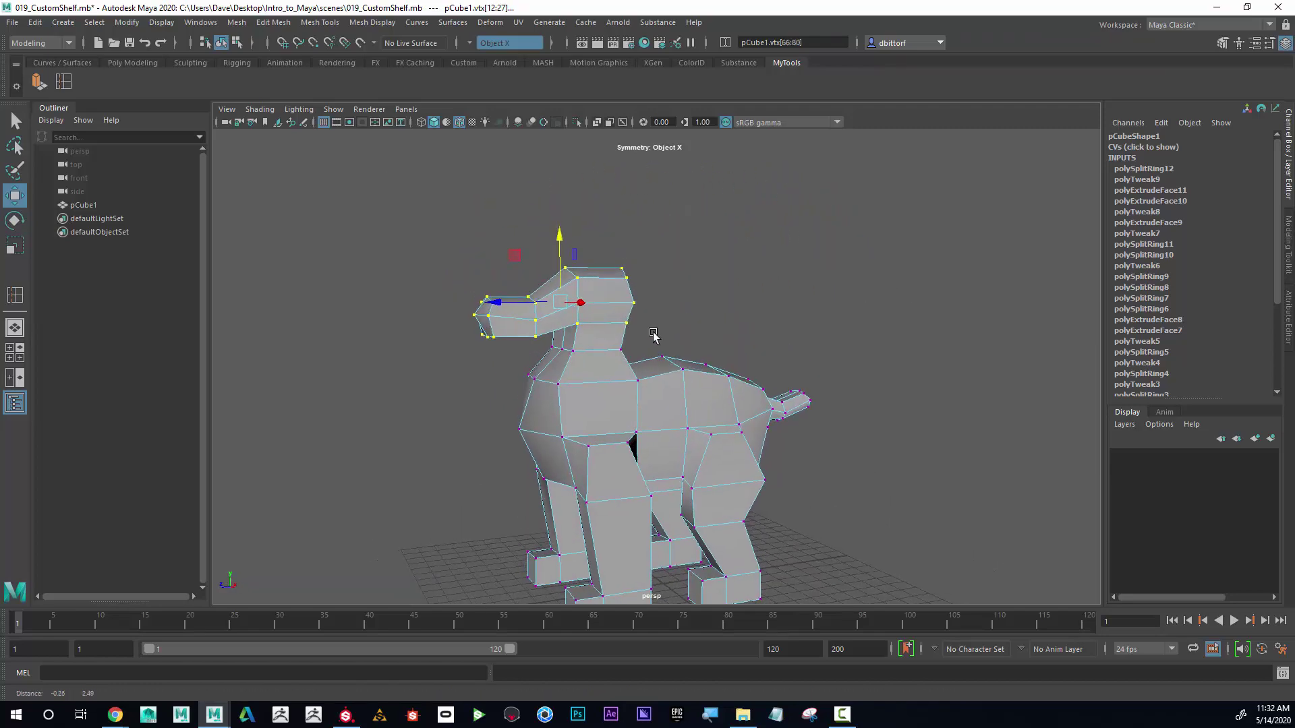
pyautogui.keyDown('alt'); pyautogui.moveTo(645, 336); pyautogui.dragTo(592, 286, button='right'); pyautogui.keyUp('alt')
pyautogui.moveTo(603, 266); pyautogui.dragTo(607, 317)
# Select the vertices of the hindquarters, back legs and tail, and move them backward to lengthen the body
pyautogui.keyDown('alt'); pyautogui.moveTo(662, 335); pyautogui.dragTo(636, 283, button='middle'); pyautogui.keyUp('alt')
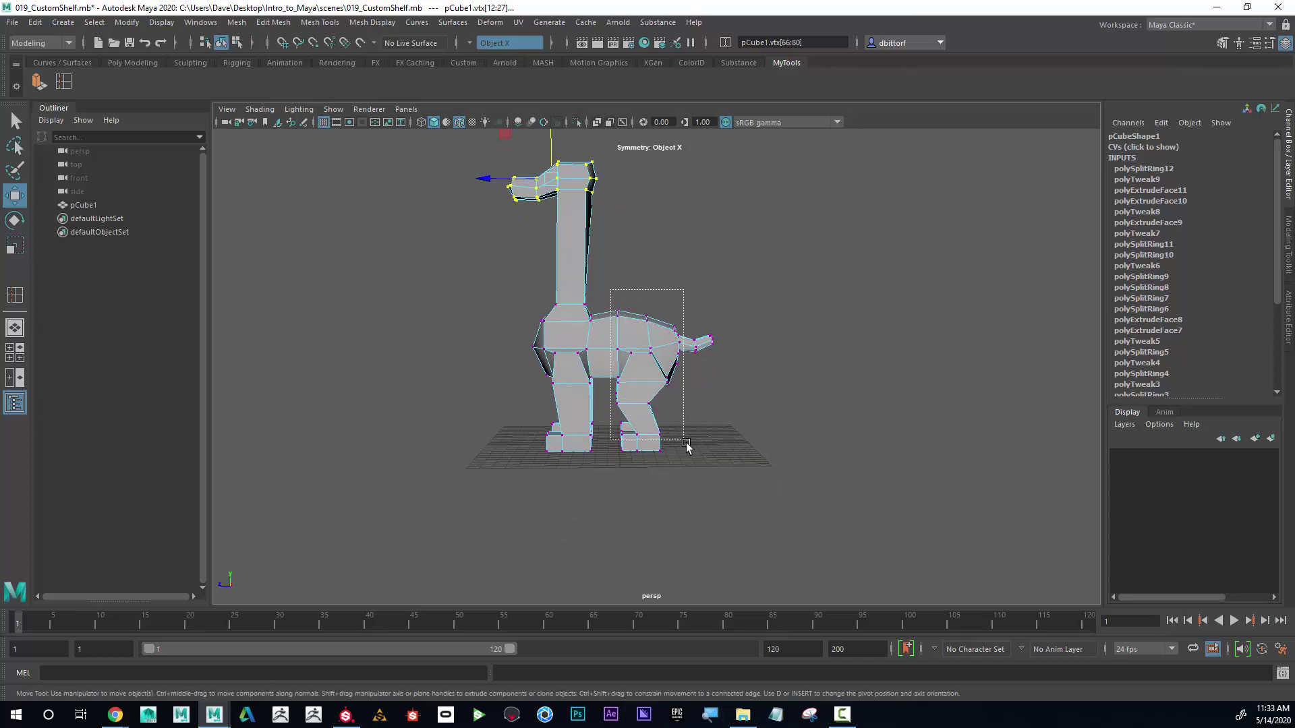
pyautogui.moveTo(689, 451); pyautogui.dragTo(742, 480)
pyautogui.moveTo(611, 381)
pyautogui.mouseDown()
pyautogui.moveTo(667, 375)
pyautogui.moveTo(614, 366)
pyautogui.mouseUp()
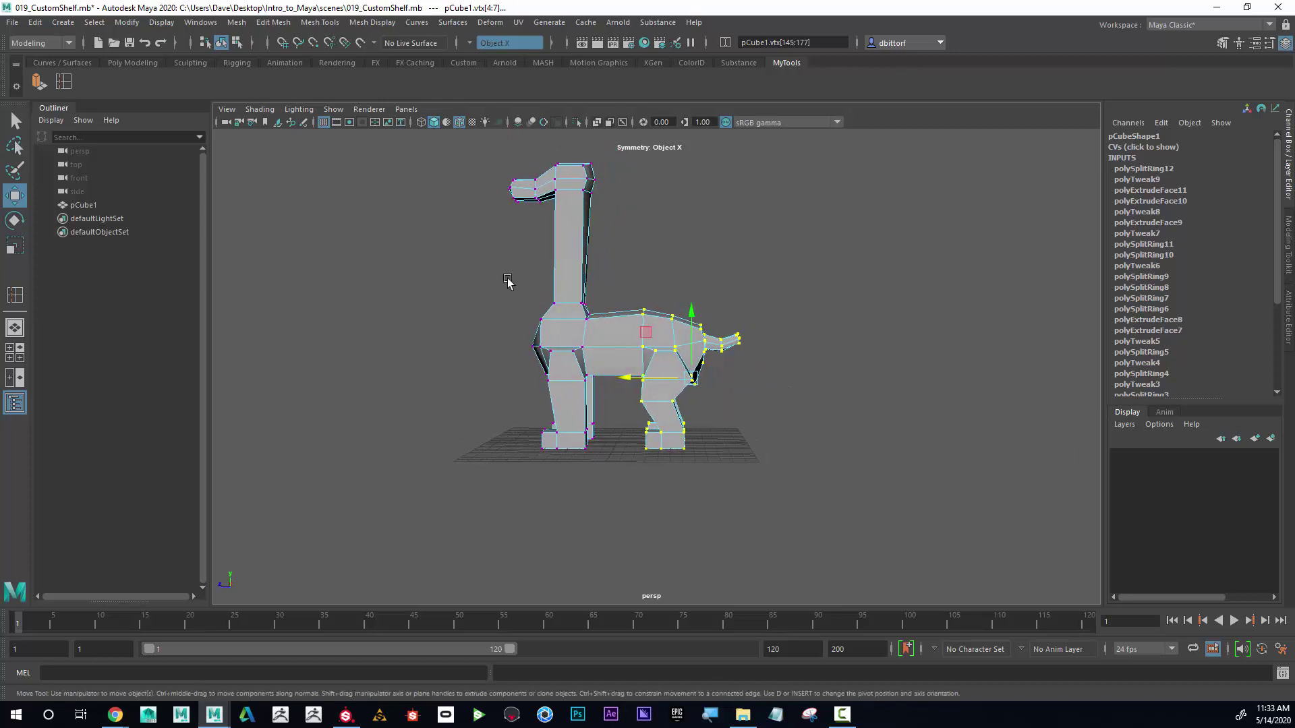
pyautogui.keyDown('alt'); pyautogui.moveTo(508, 280); pyautogui.dragTo(520, 277); pyautogui.keyUp('alt')
pyautogui.moveTo(603, 332); pyautogui.dragTo(446, 371)
# Select the vertices of all four feet and move them down to lengthen the legs
pyautogui.keyDown('alt'); pyautogui.moveTo(523, 444); pyautogui.dragTo(688, 463); pyautogui.keyUp('alt')
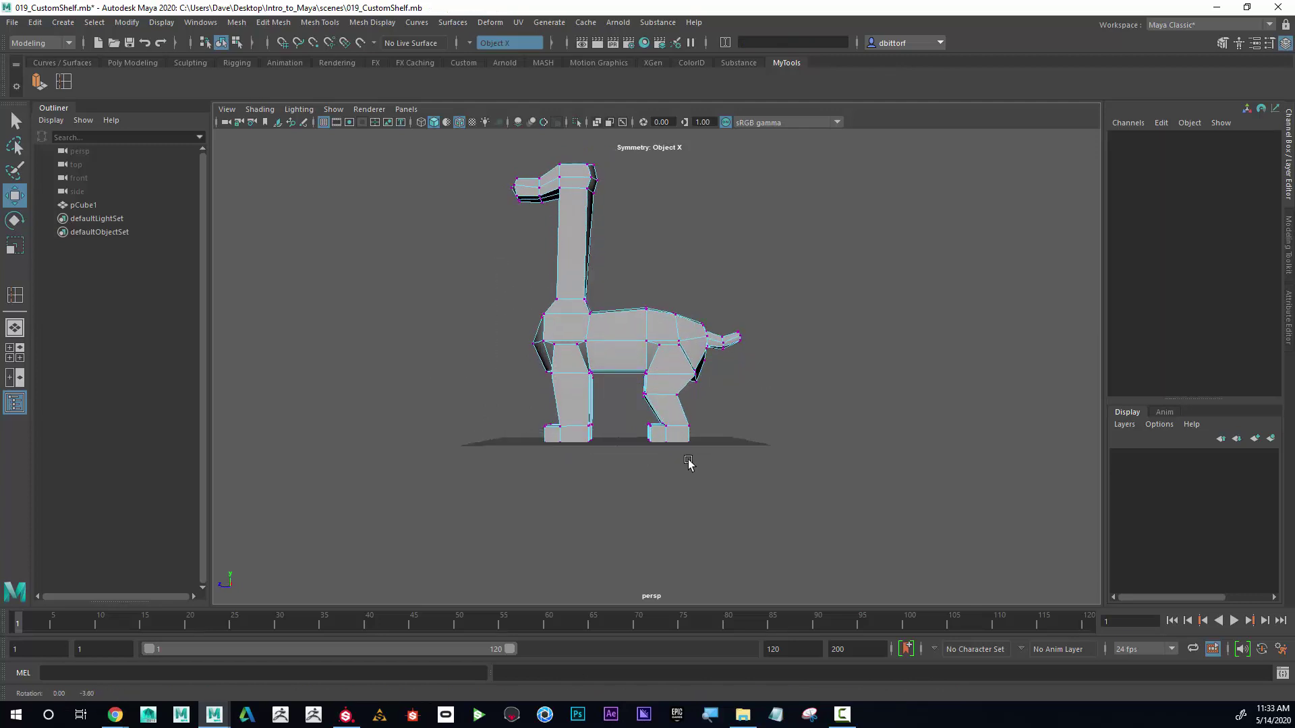
pyautogui.moveTo(540, 414); pyautogui.dragTo(542, 414)
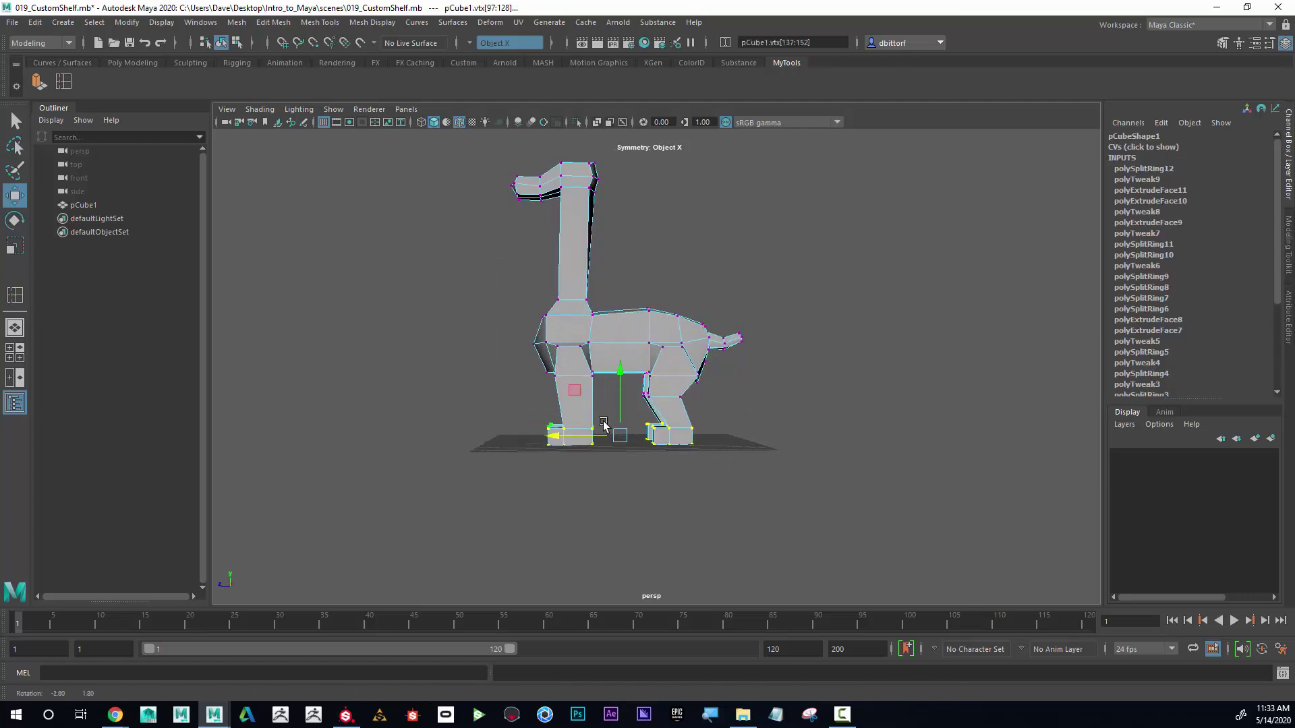
pyautogui.moveTo(616, 371); pyautogui.dragTo(619, 423)
# Return to object mode and raise the whole model so its feet stand on the grid
pyautogui.moveTo(628, 362); pyautogui.dragTo(656, 301, button='right')
pyautogui.moveTo(627, 282); pyautogui.dragTo(627, 235)
pyautogui.keyDown('alt'); pyautogui.moveTo(733, 308); pyautogui.dragTo(725, 359, button='middle'); pyautogui.keyUp('alt')
pyautogui.keyDown('alt'); pyautogui.moveTo(725, 358); pyautogui.dragTo(705, 385); pyautogui.keyUp('alt')
pyautogui.keyDown('alt'); pyautogui.moveTo(705, 384); pyautogui.dragTo(740, 350, button='right'); pyautogui.keyUp('alt')
pyautogui.moveTo(740, 350)
pyautogui.keyDown('alt'); pyautogui.mouseDown(button='middle')
pyautogui.moveTo(731, 298)
pyautogui.moveTo(726, 332)
pyautogui.mouseUp(button='middle'); pyautogui.keyUp('alt')
pyautogui.keyDown('alt'); pyautogui.moveTo(726, 333); pyautogui.dragTo(734, 332, button='right'); pyautogui.keyUp('alt')
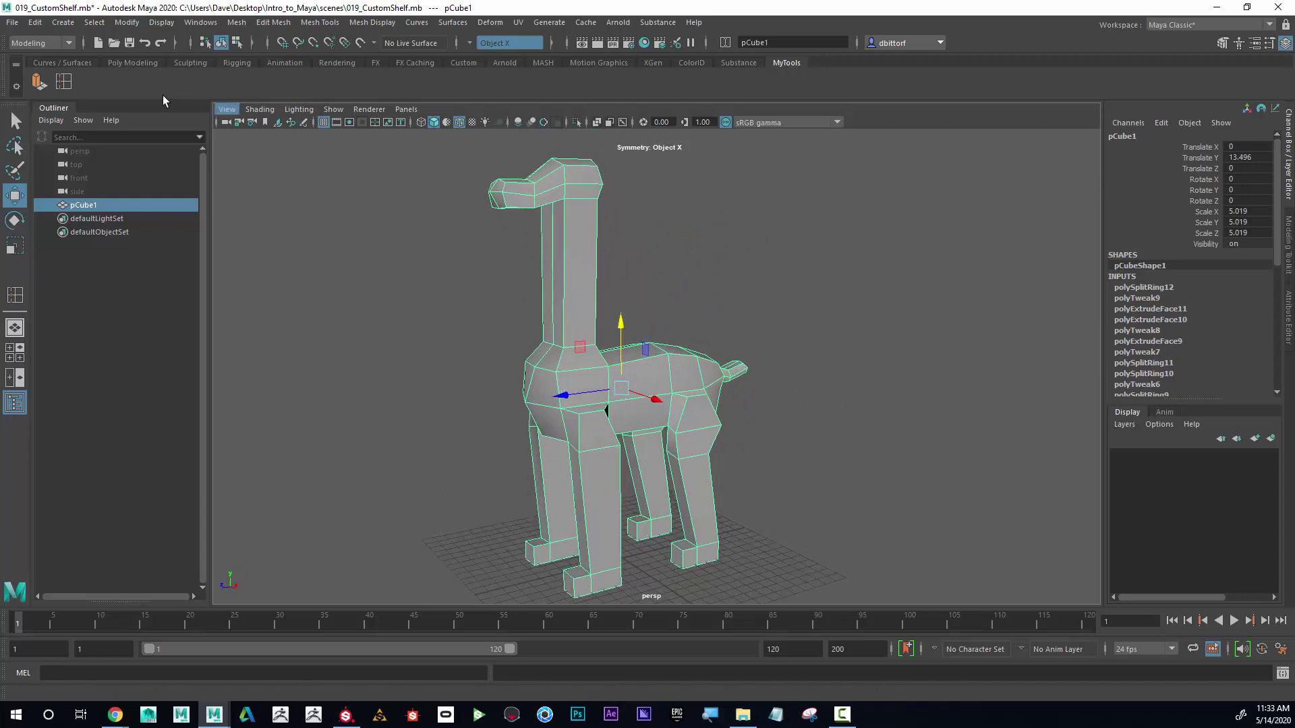
# Insert an edge loop around the upper neck and scale it in to narrow the neck
pyautogui.click(64, 83)
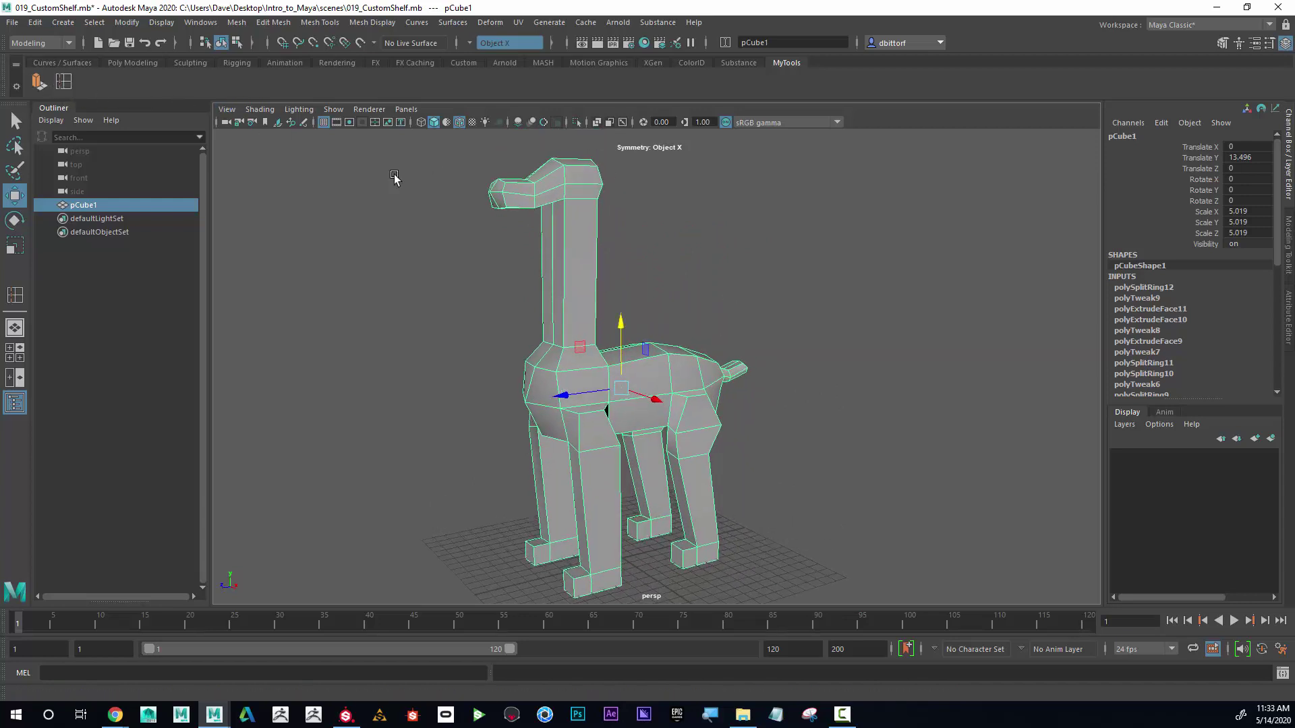
pyautogui.click(564, 241)
pyautogui.click(21, 252)
pyautogui.keyDown('alt'); pyautogui.moveTo(586, 250); pyautogui.dragTo(563, 309); pyautogui.keyUp('alt')
# Insert a second edge loop around the lower neck and scale it narrower
pyautogui.press('y')
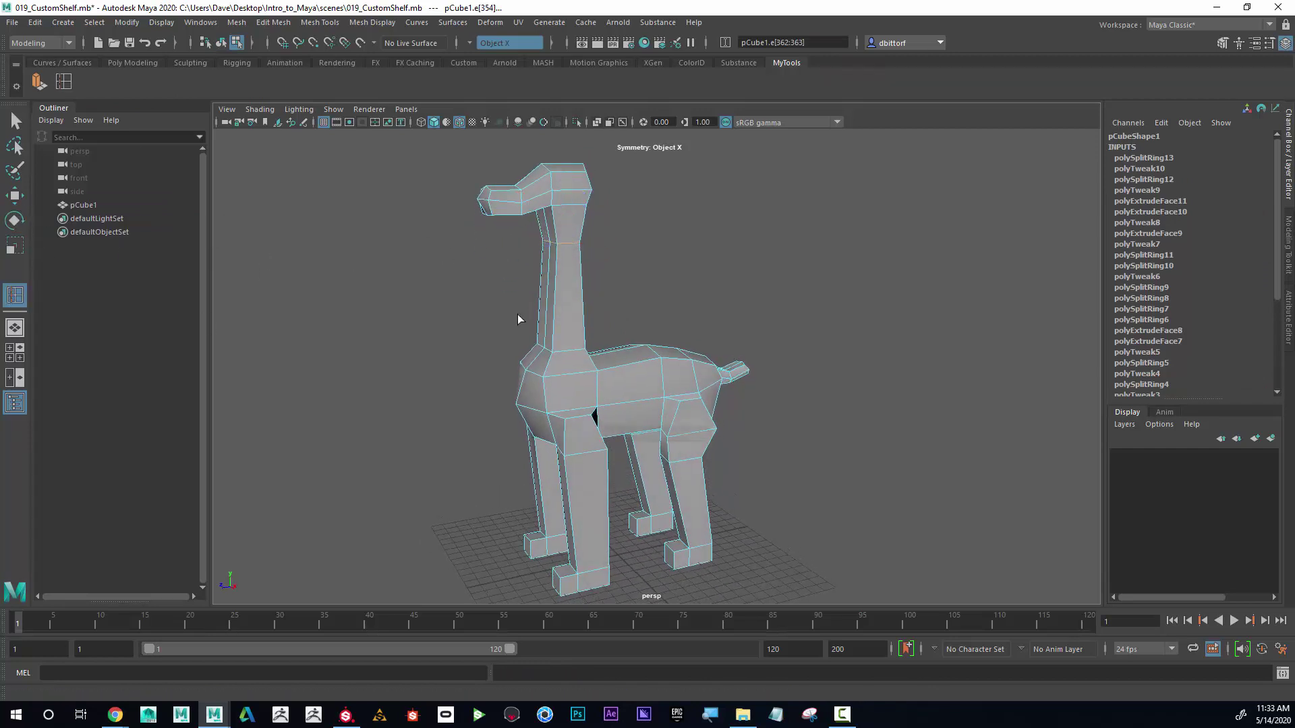
pyautogui.click(556, 310)
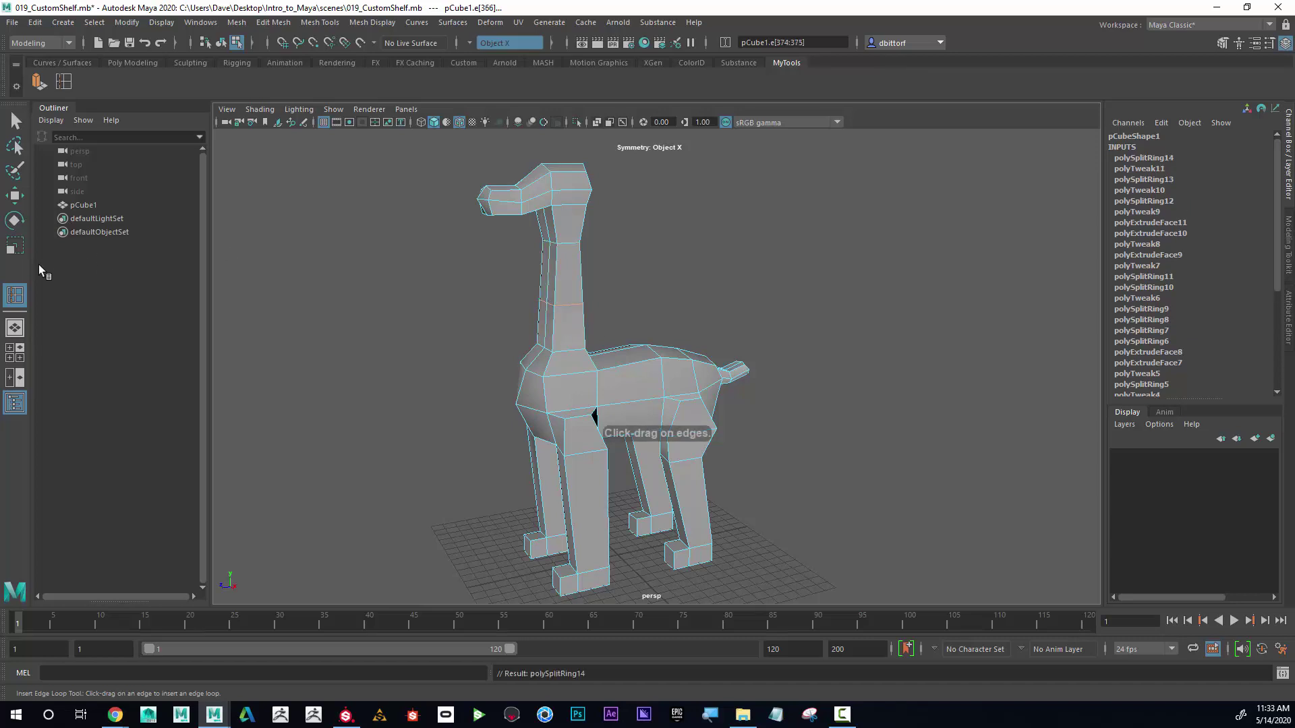
pyautogui.click(8, 249)
pyautogui.moveTo(564, 301); pyautogui.dragTo(560, 307)
# Insert an edge loop near the top of the front legs' long section and scale it in
pyautogui.keyDown('alt'); pyautogui.moveTo(710, 328); pyautogui.dragTo(550, 399); pyautogui.keyUp('alt')
pyautogui.click(63, 82)
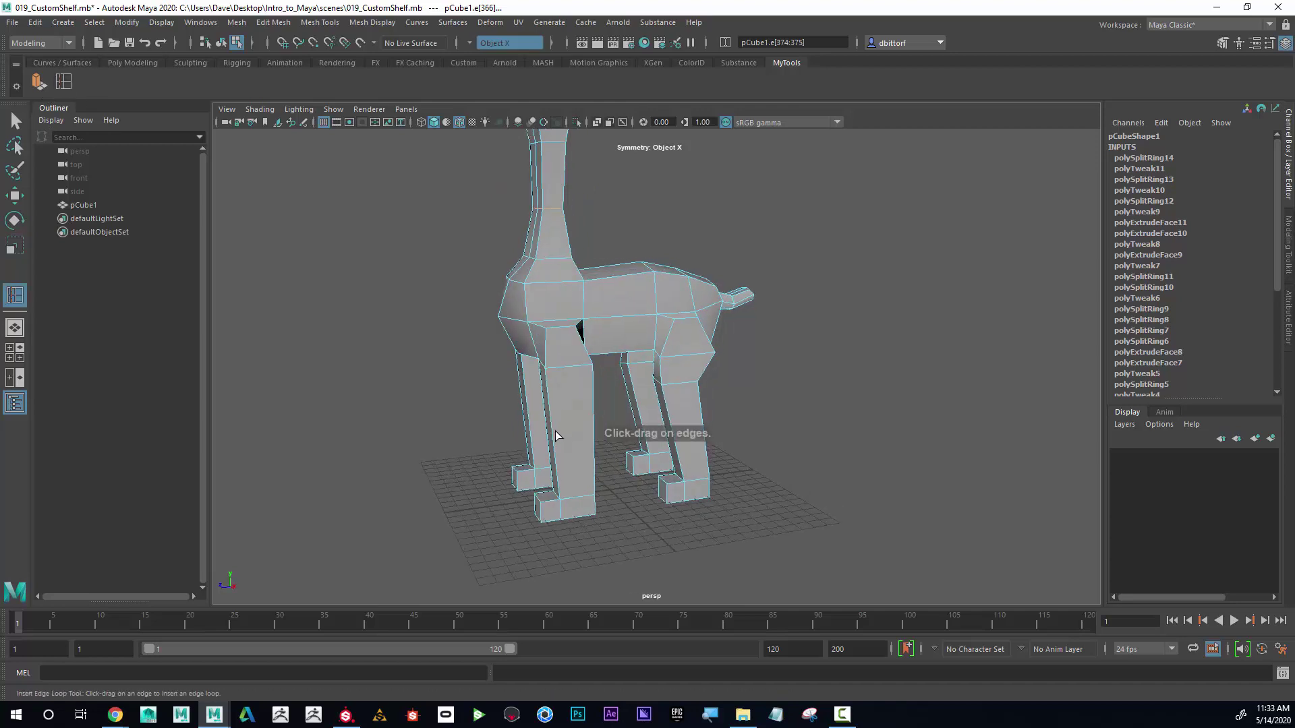
pyautogui.click(550, 399)
pyautogui.press('r')
pyautogui.moveTo(571, 392); pyautogui.dragTo(557, 391)
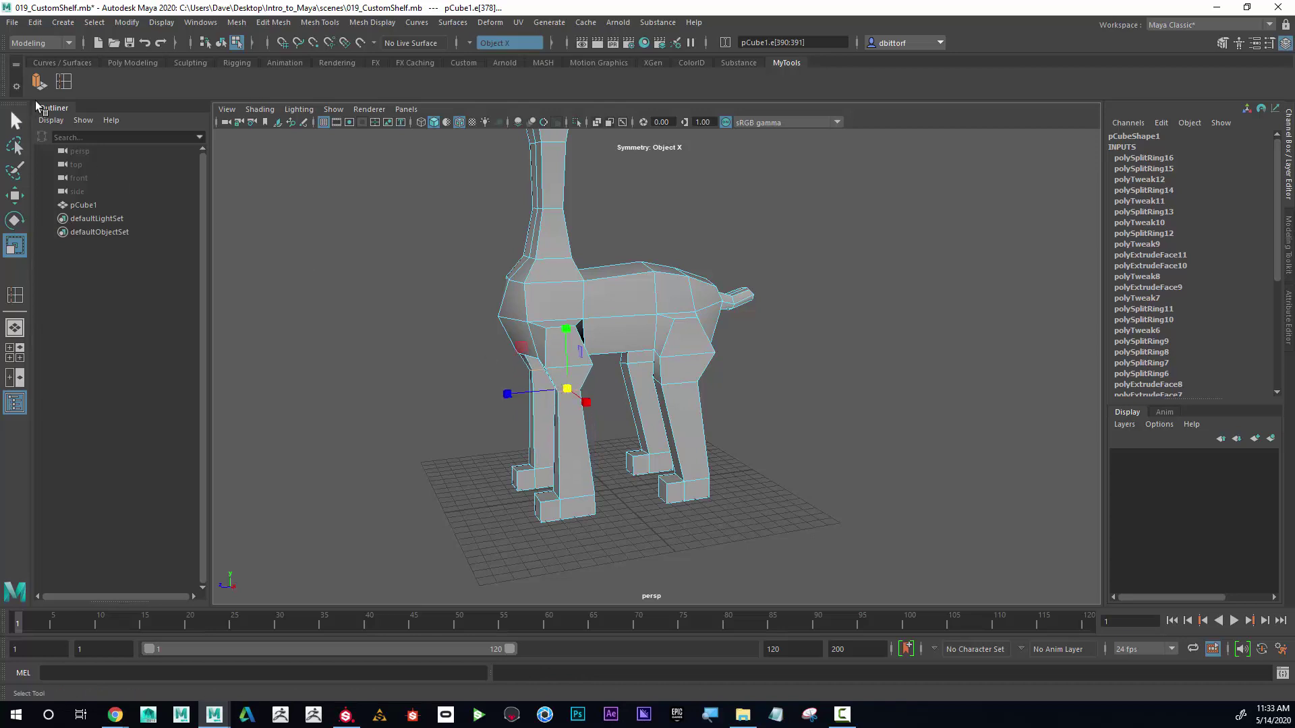
# Insert an edge loop just above the front feet and scale it in to thin the ankles
pyautogui.press('y')
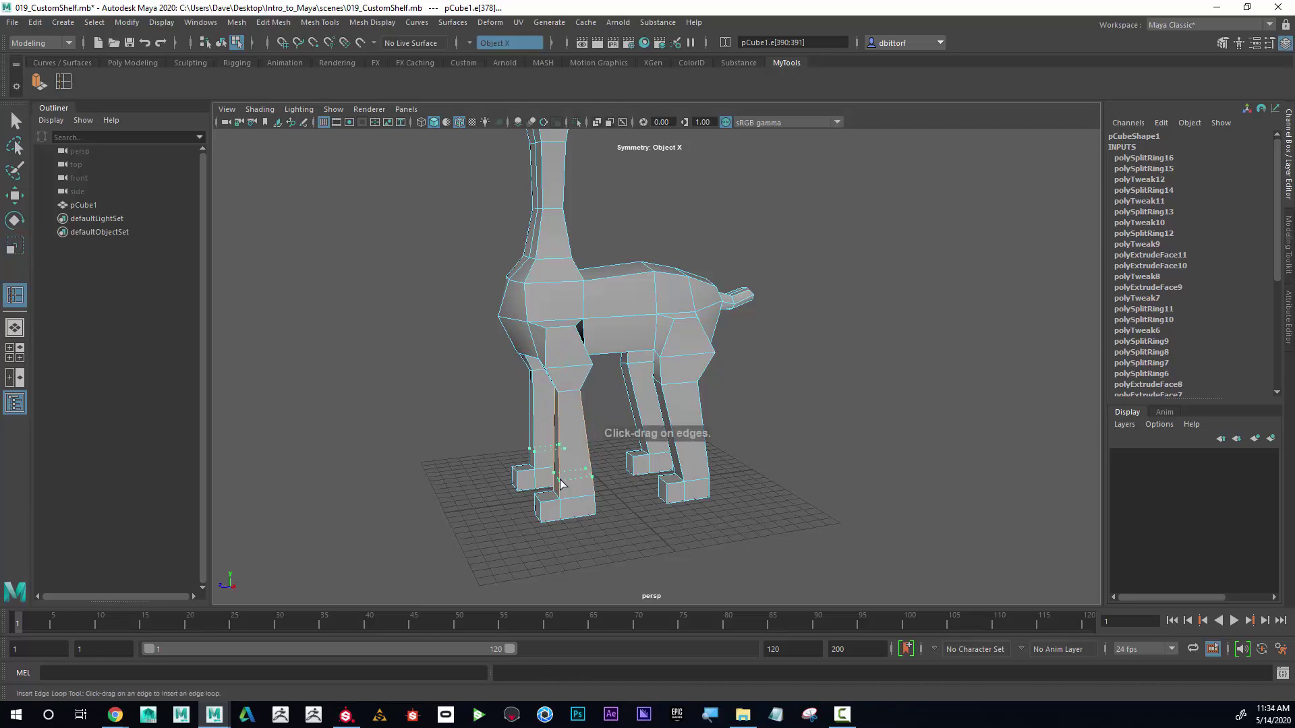
pyautogui.moveTo(546, 478); pyautogui.dragTo(638, 439)
pyautogui.click(18, 245)
pyautogui.keyDown('alt'); pyautogui.moveTo(637, 440); pyautogui.dragTo(594, 432, button='middle'); pyautogui.keyUp('alt')
# Insert an edge loop below the upper joint of the back legs and scale it narrower
pyautogui.keyDown('alt'); pyautogui.moveTo(594, 432); pyautogui.dragTo(725, 446, button='right'); pyautogui.keyUp('alt')
pyautogui.keyDown('alt'); pyautogui.moveTo(690, 425); pyautogui.dragTo(712, 421, button='middle'); pyautogui.keyUp('alt')
pyautogui.keyDown('alt'); pyautogui.moveTo(711, 421); pyautogui.dragTo(752, 439, button='right'); pyautogui.keyUp('alt')
pyautogui.keyDown('alt'); pyautogui.moveTo(752, 439); pyautogui.dragTo(735, 432); pyautogui.keyUp('alt')
pyautogui.click(63, 82)
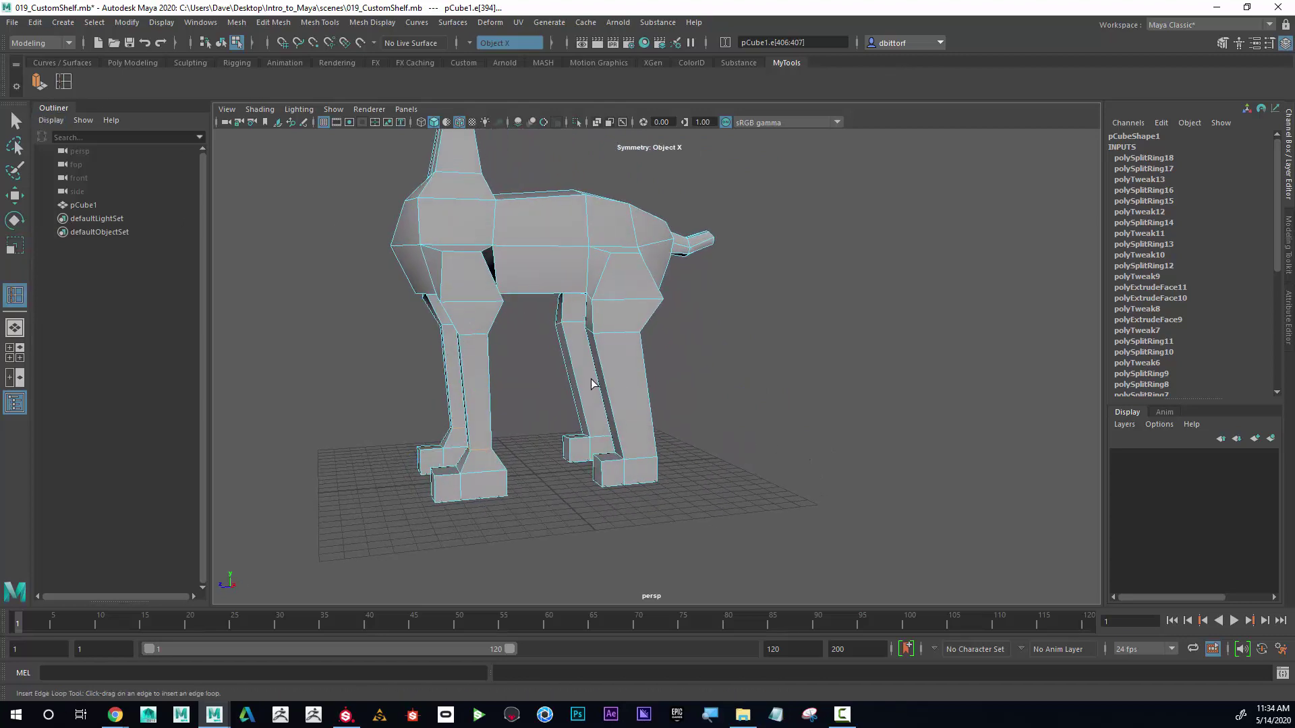
pyautogui.click(599, 363)
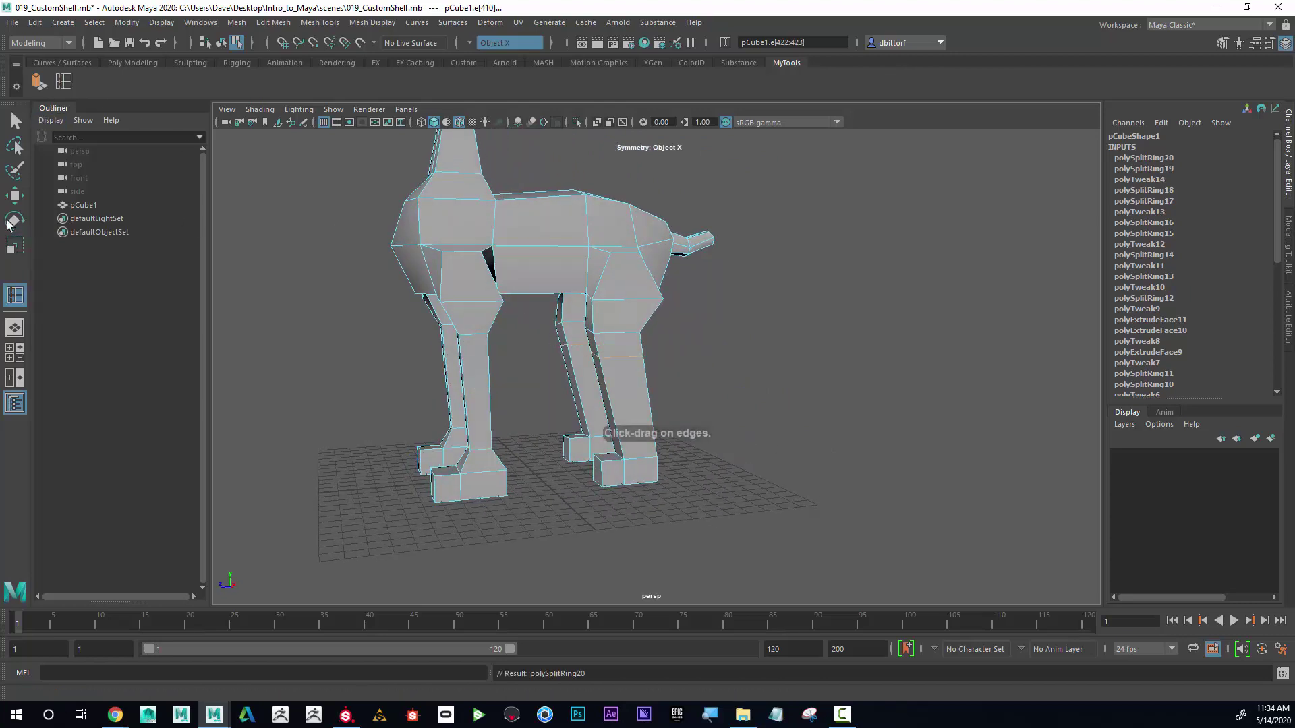
pyautogui.click(14, 244)
pyautogui.moveTo(612, 361); pyautogui.dragTo(609, 357)
# Insert an edge loop just above the back feet and scale it in to form the ankles
pyautogui.click(58, 83)
pyautogui.click(618, 435)
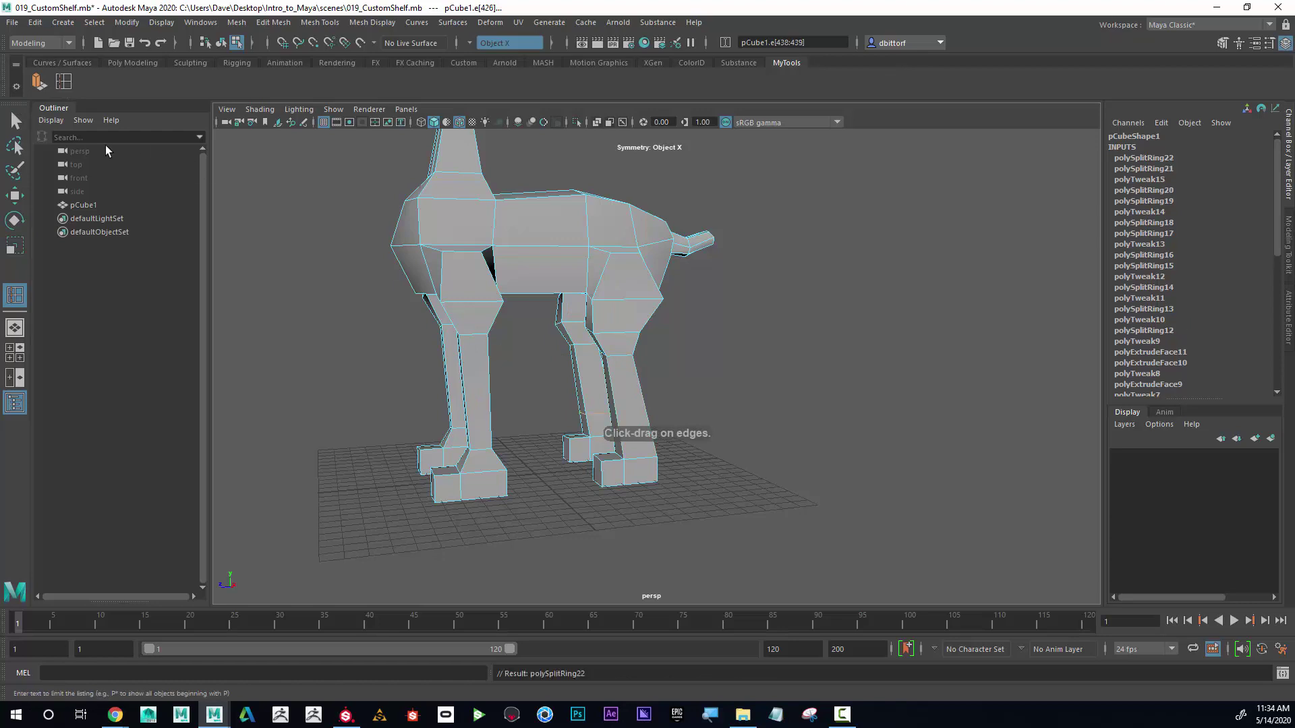
pyautogui.click(14, 250)
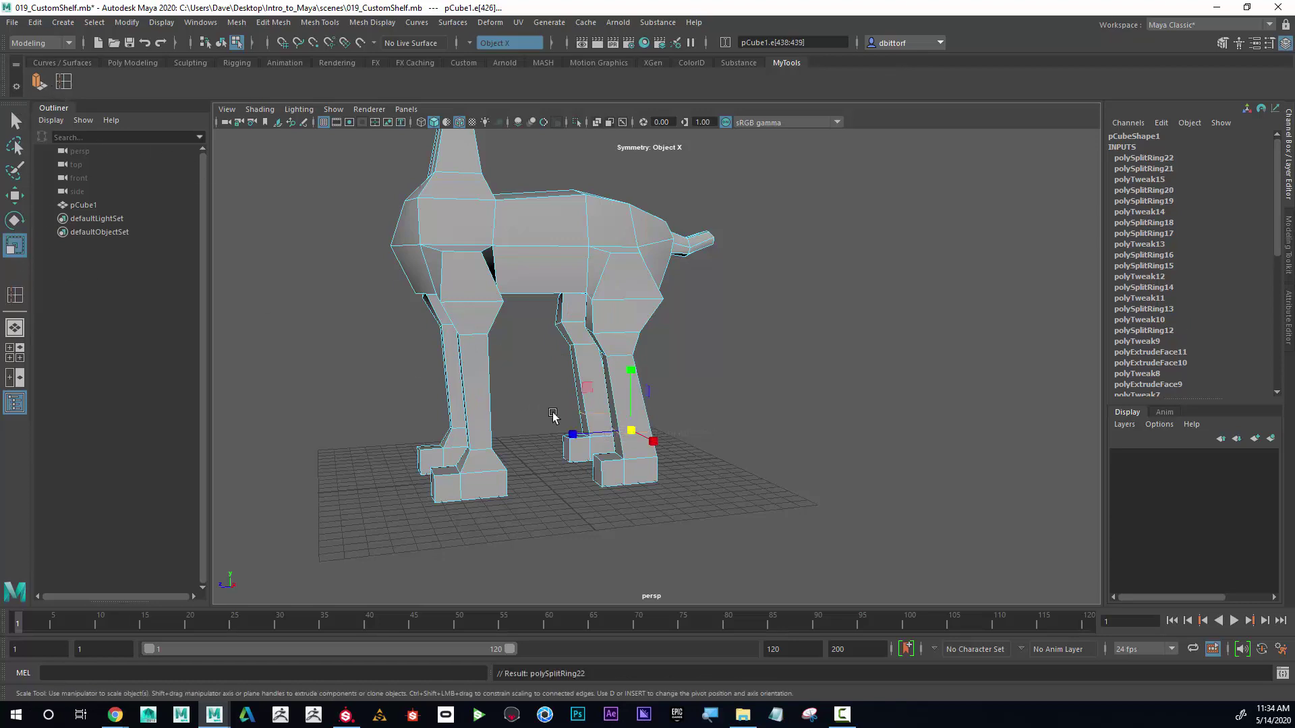
pyautogui.moveTo(632, 431); pyautogui.dragTo(660, 402)
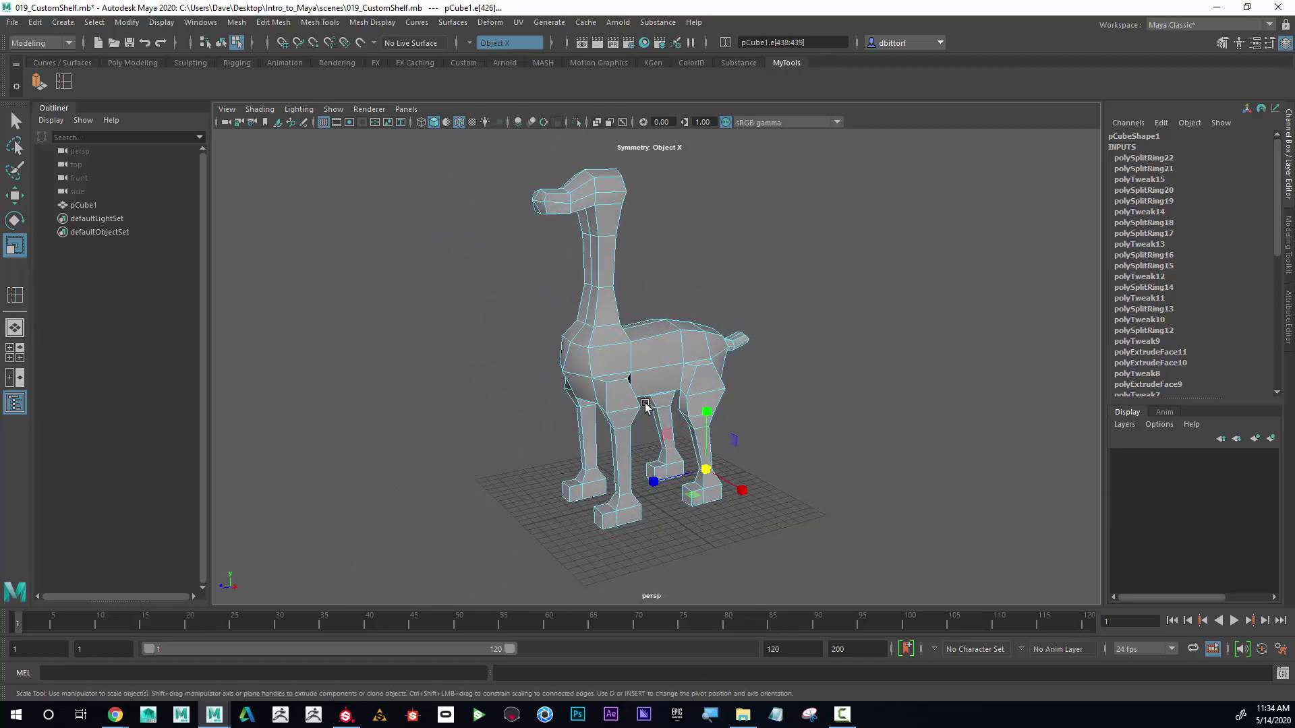
pyautogui.scroll(8, 569, 497)
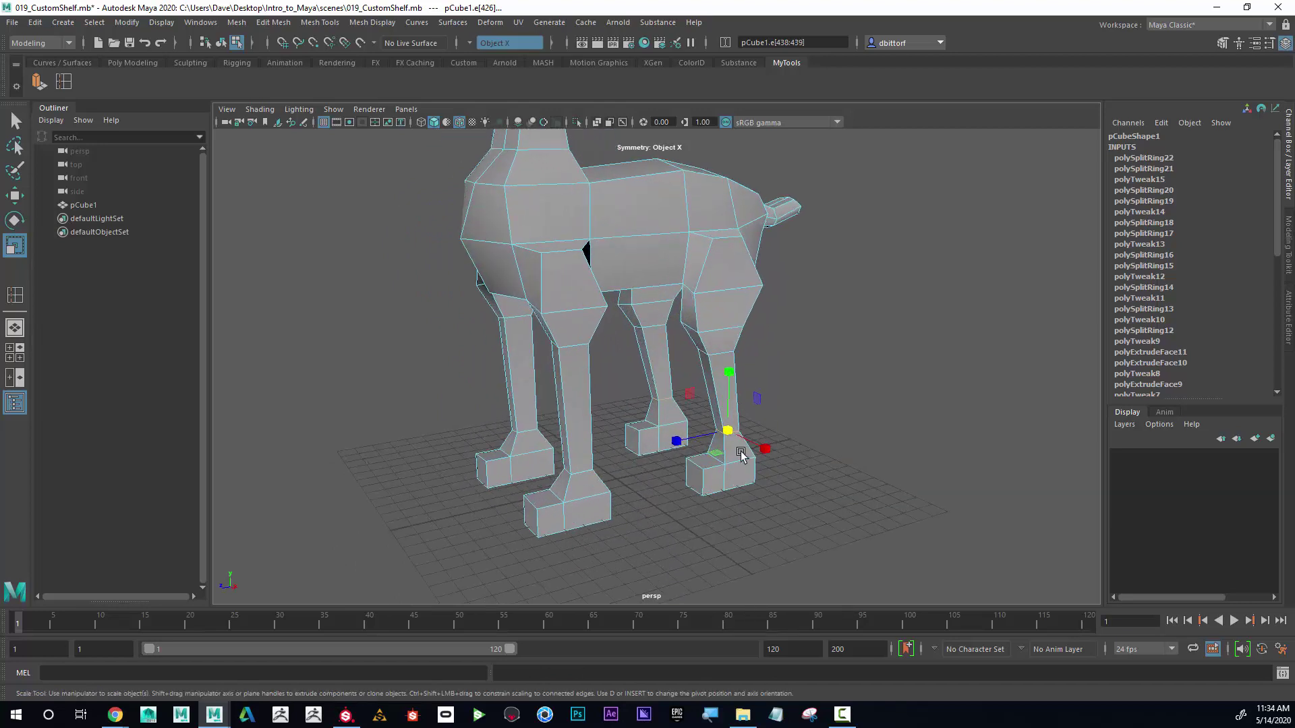
# Move the front faces of the front and back feet backward to shorten all four feet
pyautogui.click(534, 473)
pyautogui.moveTo(541, 462); pyautogui.dragTo(539, 379, button='right')
pyautogui.click(543, 465)
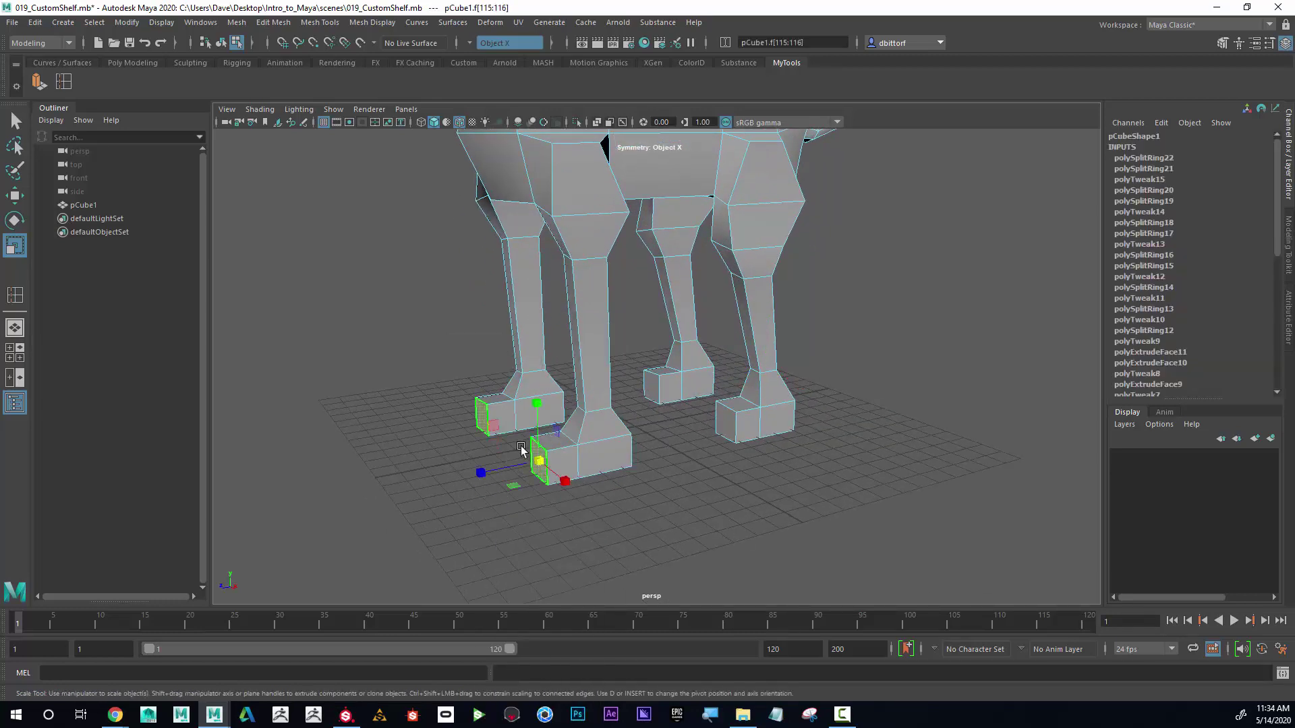
pyautogui.click(14, 196)
pyautogui.moveTo(482, 472); pyautogui.dragTo(502, 474)
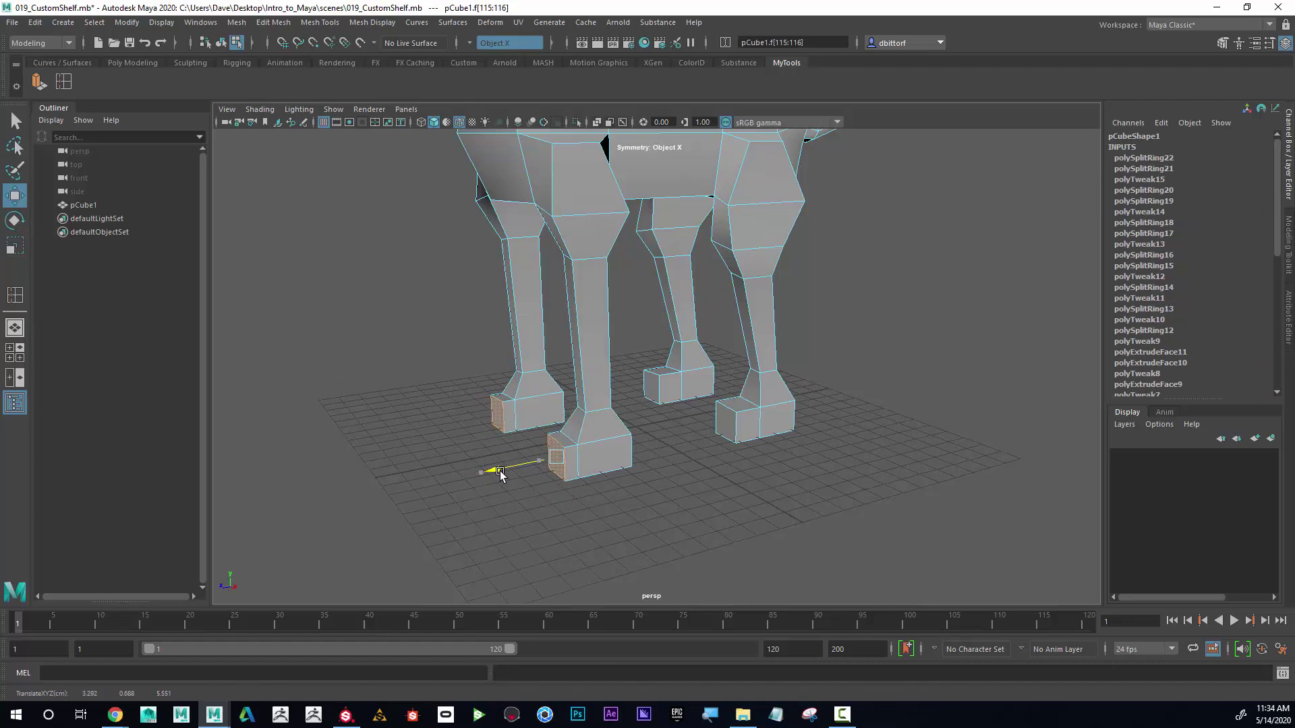
pyautogui.click(735, 420)
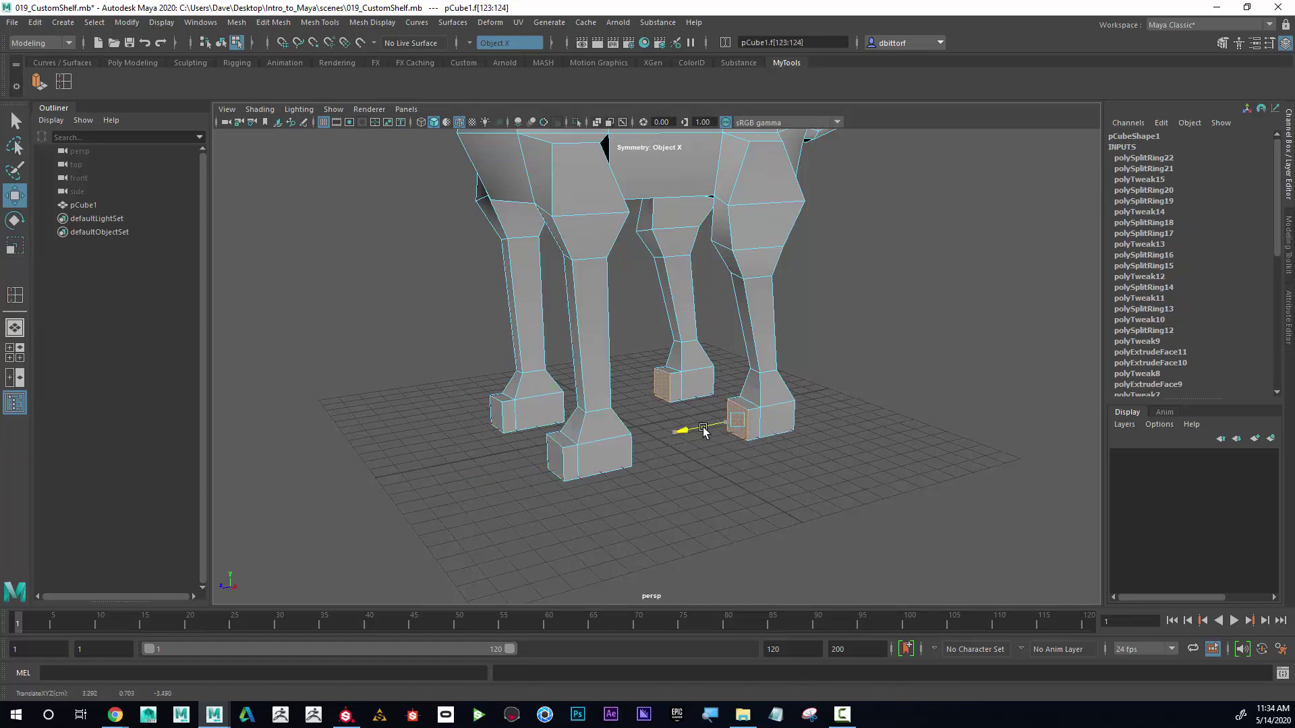
# Insert an edge loop midway down the front legs and scale it to refine the leg shape
pyautogui.keyDown('alt'); pyautogui.moveTo(701, 378); pyautogui.dragTo(700, 439, button='middle'); pyautogui.keyUp('alt')
pyautogui.keyDown('alt'); pyautogui.moveTo(699, 440); pyautogui.dragTo(518, 424, button='right'); pyautogui.keyUp('alt')
pyautogui.keyDown('alt'); pyautogui.moveTo(517, 425); pyautogui.dragTo(526, 398); pyautogui.keyUp('alt')
pyautogui.scroll(2, 526, 365)
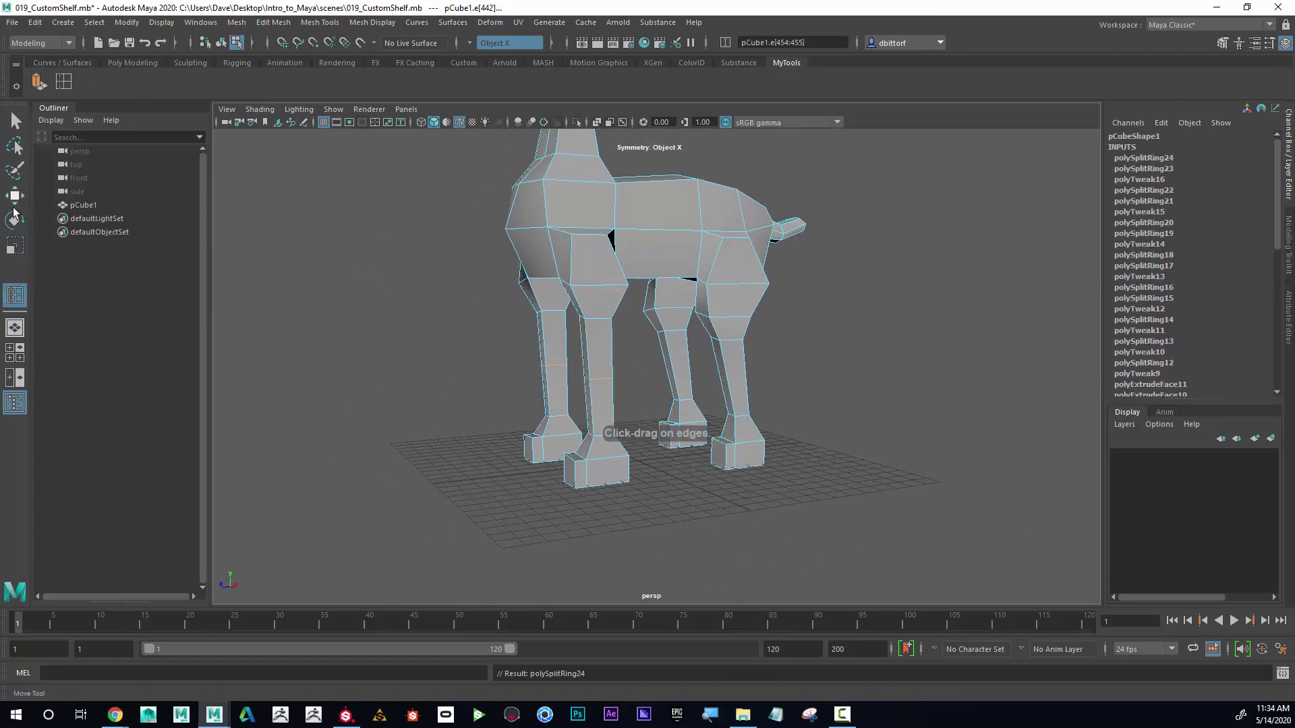
pyautogui.click(15, 249)
pyautogui.moveTo(598, 378); pyautogui.dragTo(643, 273)
# Insert an edge loop around the middle of the torso and move its underside edge to shape the belly
pyautogui.click(14, 296)
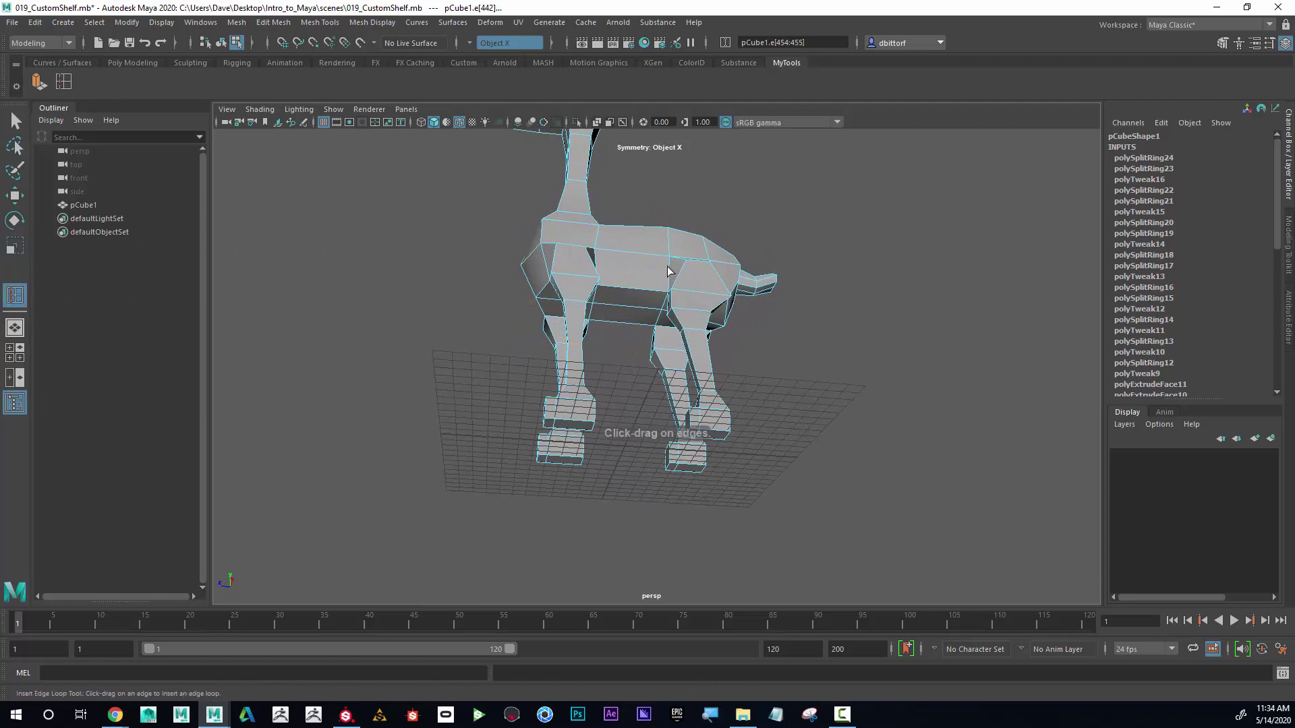
pyautogui.click(634, 257)
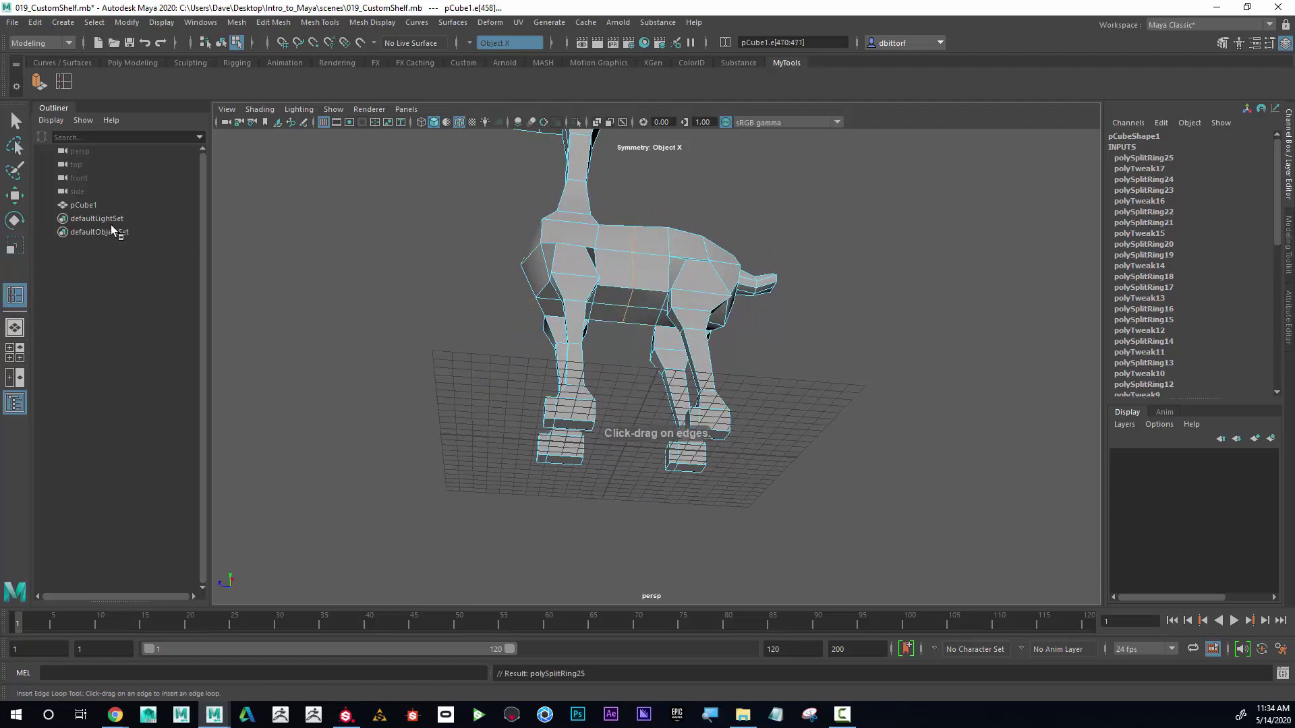
pyautogui.click(26, 196)
pyautogui.moveTo(630, 307); pyautogui.dragTo(620, 275, button='right')
pyautogui.click(632, 298)
pyautogui.moveTo(629, 251); pyautogui.dragTo(641, 324)
# Adjust individual vertices along the belly and flank to round the torso, and return to object mode
pyautogui.moveTo(641, 324); pyautogui.dragTo(594, 315, button='right')
pyautogui.keyDown('alt'); pyautogui.moveTo(597, 312); pyautogui.dragTo(636, 312); pyautogui.keyUp('alt')
pyautogui.click(633, 308)
pyautogui.moveTo(633, 266); pyautogui.dragTo(742, 357)
pyautogui.click(660, 281)
pyautogui.click(717, 327)
pyautogui.moveTo(716, 280); pyautogui.dragTo(615, 280)
pyautogui.moveTo(614, 277); pyautogui.dragTo(675, 294, button='right')
# Preview the model with smooth mesh display and switch back to the low-poly display
pyautogui.keyDown('alt'); pyautogui.moveTo(673, 292); pyautogui.dragTo(601, 270); pyautogui.keyUp('alt')
pyautogui.keyDown('alt'); pyautogui.moveTo(654, 286); pyautogui.dragTo(735, 280, button='right'); pyautogui.keyUp('alt')
pyautogui.press('3')
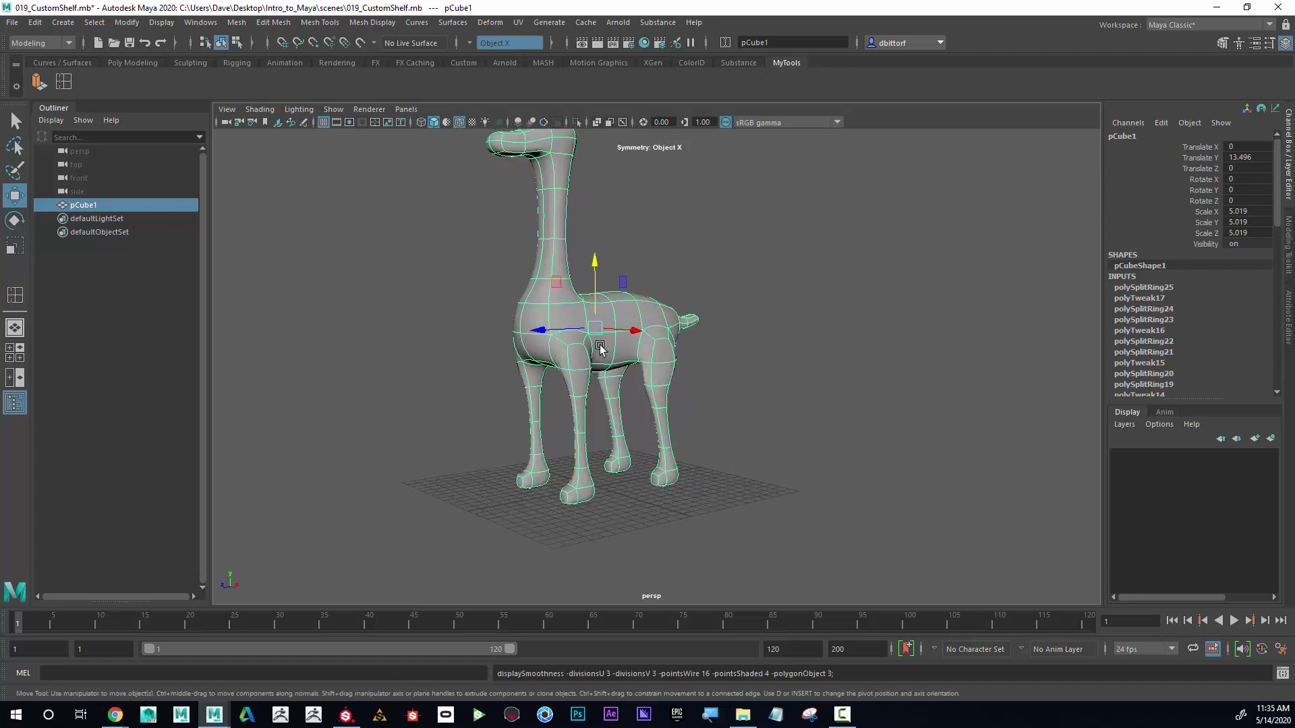
pyautogui.keyDown('alt'); pyautogui.moveTo(680, 297); pyautogui.dragTo(711, 342, button='middle'); pyautogui.keyUp('alt')
pyautogui.keyDown('alt'); pyautogui.moveTo(711, 341); pyautogui.dragTo(712, 350); pyautogui.keyUp('alt')
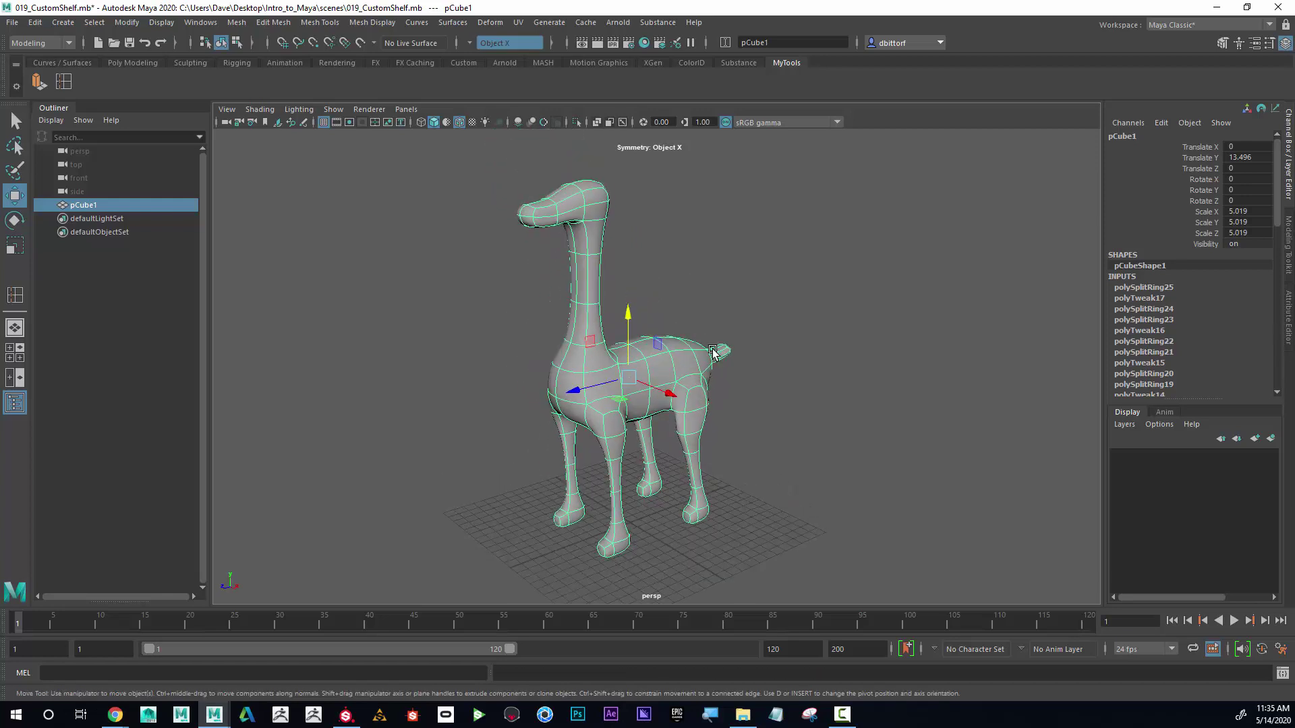
pyautogui.press('1')
# Apply the Smooth operation to the whole mesh with one division and deselect the model
pyautogui.moveTo(702, 298)
pyautogui.keyDown('alt'); pyautogui.mouseDown(button='middle')
pyautogui.moveTo(731, 306)
pyautogui.moveTo(714, 316)
pyautogui.mouseUp(button='middle'); pyautogui.keyUp('alt')
pyautogui.keyDown('alt'); pyautogui.moveTo(714, 316); pyautogui.dragTo(726, 321, button='right'); pyautogui.keyUp('alt')
pyautogui.keyDown('alt'); pyautogui.moveTo(726, 321); pyautogui.dragTo(719, 312, button='middle'); pyautogui.keyUp('alt')
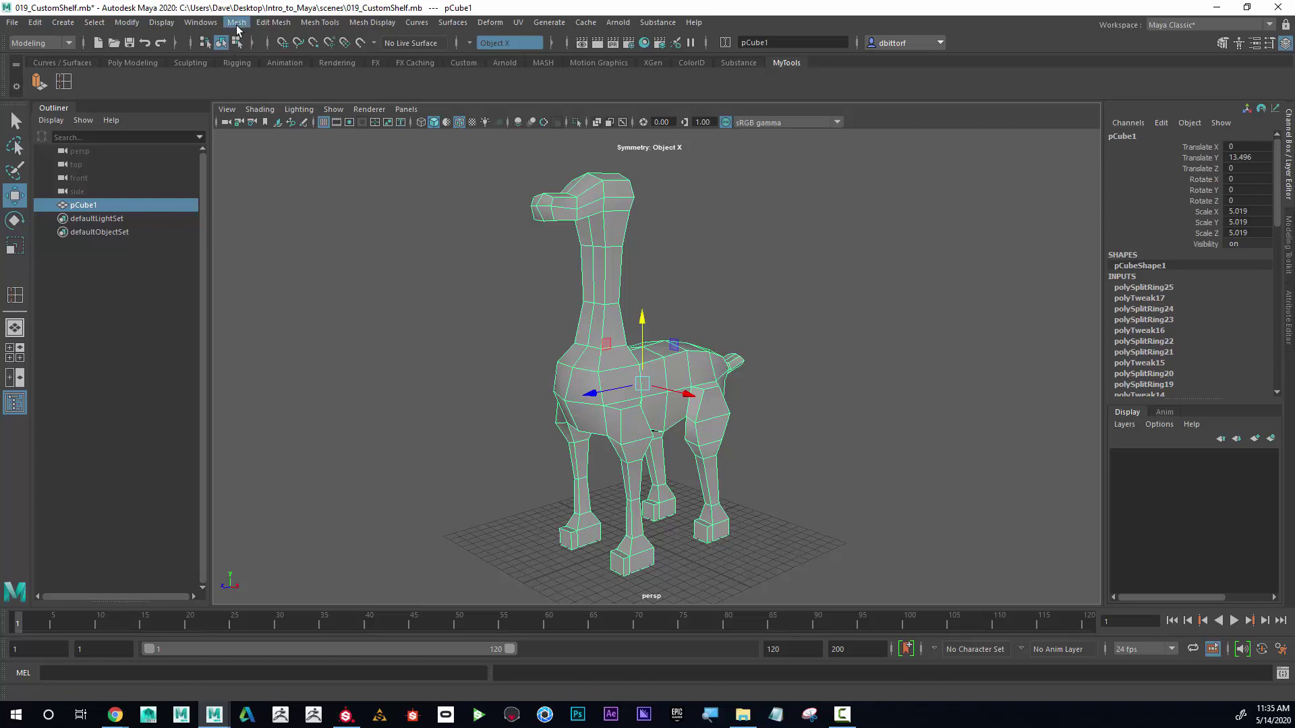
pyautogui.click(237, 23)
pyautogui.click(293, 177)
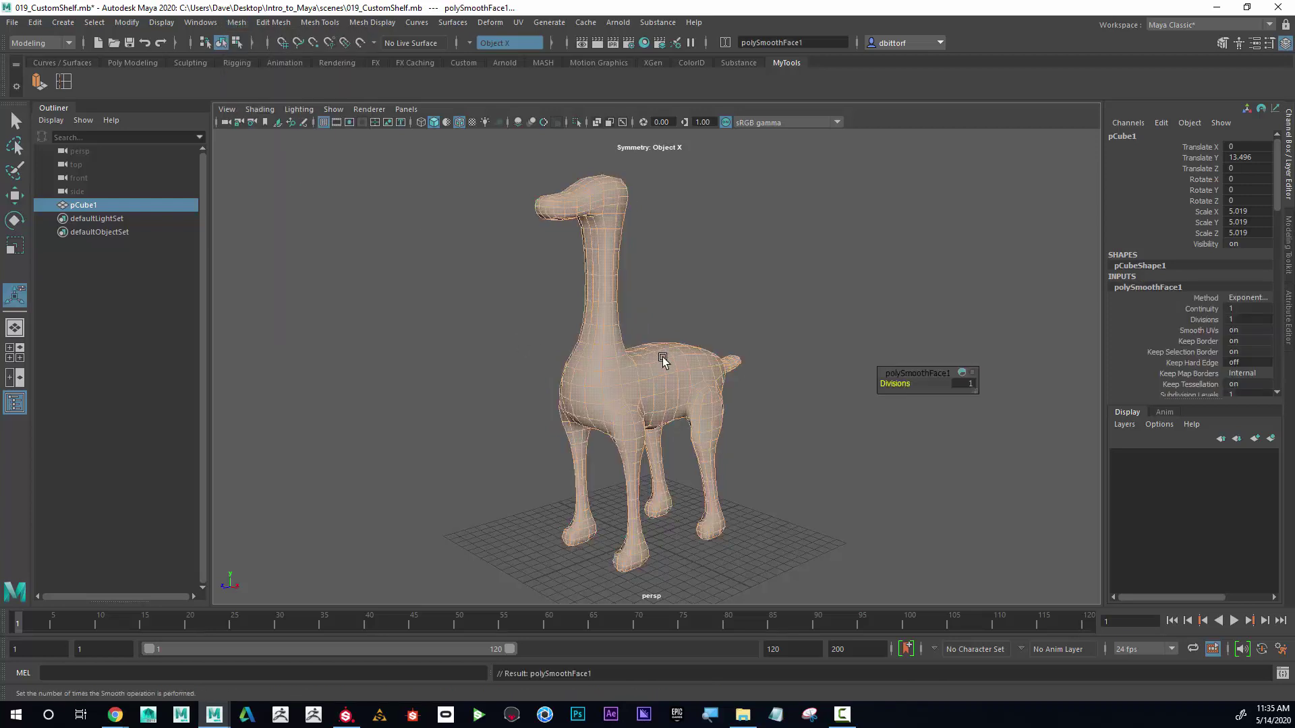
pyautogui.keyDown('alt'); pyautogui.moveTo(737, 320); pyautogui.dragTo(827, 287); pyautogui.keyUp('alt')
pyautogui.click(706, 294)
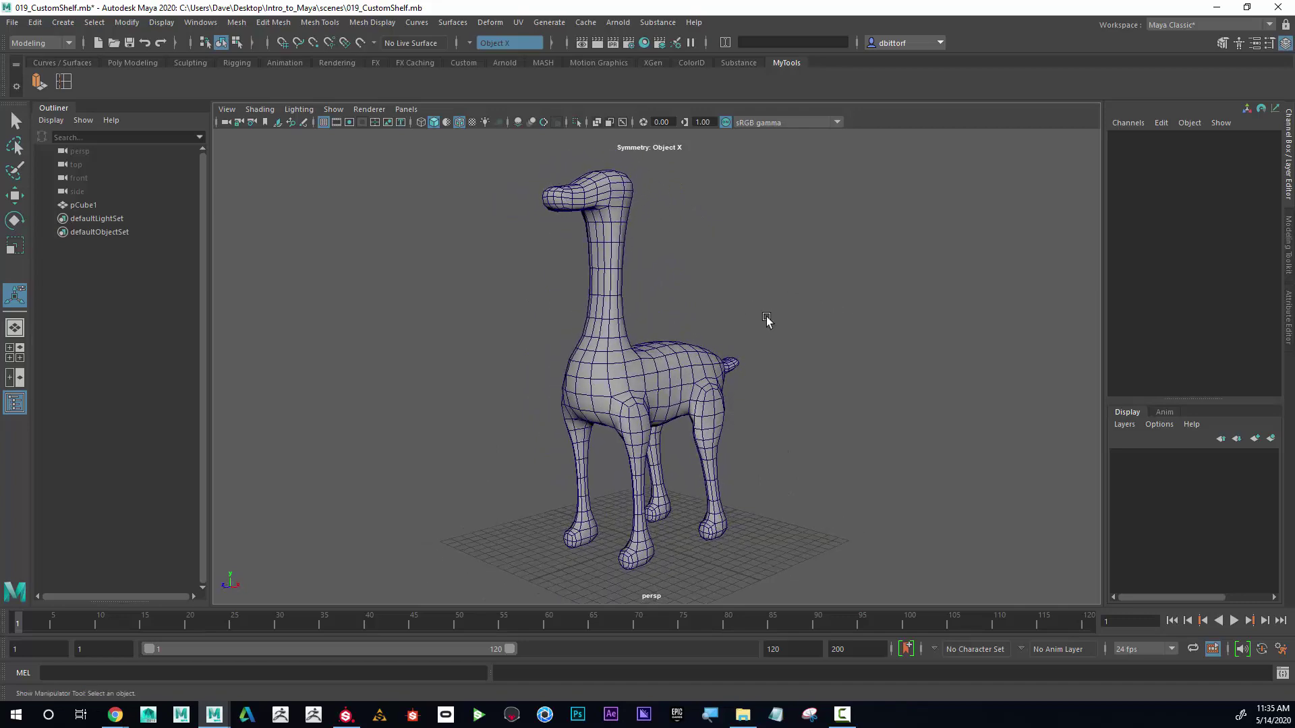
# Extrude a face on each side of the head's top upward to form two horns, and return to object mode
pyautogui.moveTo(615, 299)
pyautogui.keyDown('alt'); pyautogui.mouseDown()
pyautogui.moveTo(821, 274)
pyautogui.moveTo(795, 303)
pyautogui.moveTo(587, 306)
pyautogui.moveTo(621, 309)
pyautogui.mouseUp(); pyautogui.keyUp('alt')
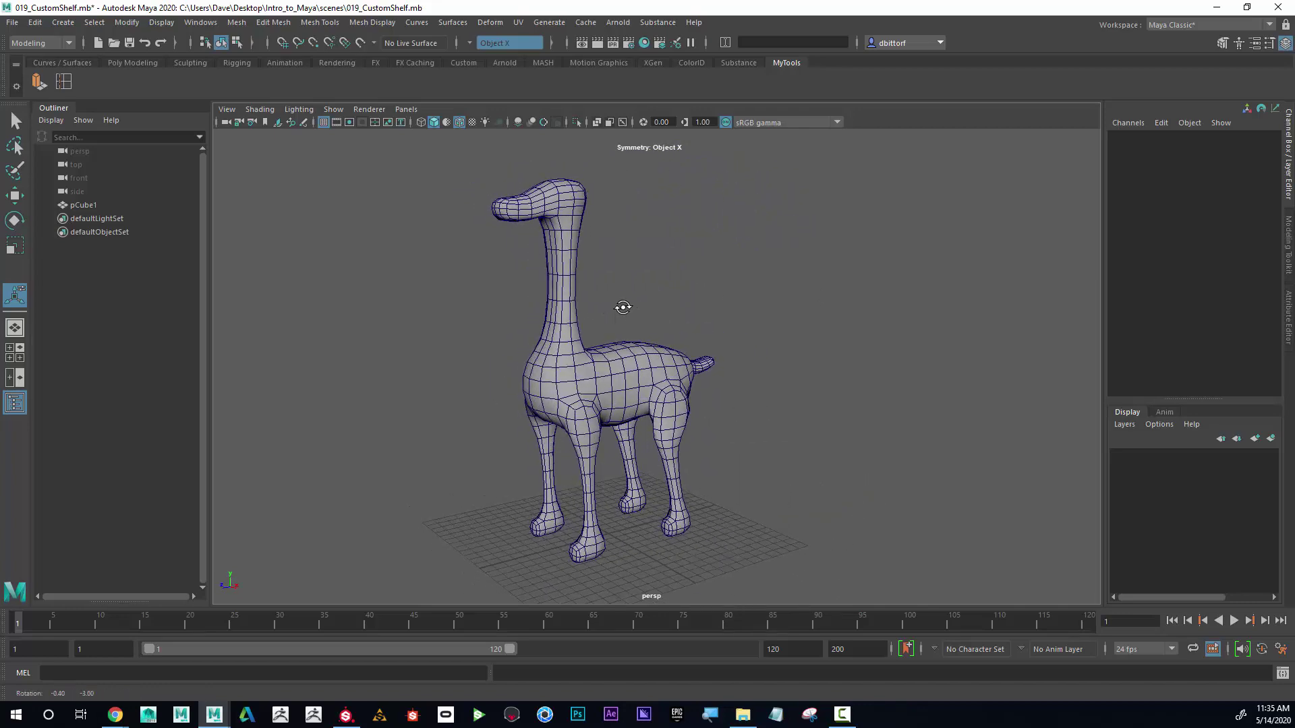
pyautogui.click(569, 297)
pyautogui.press('t')
pyautogui.scroll(1, 600, 238)
pyautogui.keyDown('alt'); pyautogui.moveTo(601, 236); pyautogui.dragTo(639, 318, button='middle'); pyautogui.keyUp('alt')
pyautogui.keyDown('alt'); pyautogui.moveTo(639, 317); pyautogui.dragTo(917, 361, button='right'); pyautogui.keyUp('alt')
pyautogui.rightClick(622, 317)
pyautogui.moveTo(621, 317); pyautogui.dragTo(625, 353, button='right')
pyautogui.click(630, 313)
pyautogui.keyDown('alt'); pyautogui.moveTo(697, 306); pyautogui.dragTo(730, 301); pyautogui.keyUp('alt')
pyautogui.click(63, 82)
pyautogui.moveTo(627, 209); pyautogui.dragTo(610, 132)
pyautogui.keyDown('alt'); pyautogui.moveTo(763, 289); pyautogui.dragTo(668, 349); pyautogui.keyUp('alt')
pyautogui.moveTo(629, 307); pyautogui.dragTo(698, 286, button='right')
pyautogui.click(760, 268)
# Insert an edge loop around the middle of the horns and scale it in to narrow them
pyautogui.keyDown('alt'); pyautogui.moveTo(816, 305); pyautogui.dragTo(801, 252, button='middle'); pyautogui.keyUp('alt')
pyautogui.keyDown('alt'); pyautogui.moveTo(800, 252); pyautogui.dragTo(665, 263, button='right'); pyautogui.keyUp('alt')
pyautogui.moveTo(658, 264)
pyautogui.keyDown('alt'); pyautogui.mouseDown()
pyautogui.moveTo(480, 260)
pyautogui.moveTo(642, 261)
pyautogui.mouseUp(); pyautogui.keyUp('alt')
pyautogui.keyDown('alt'); pyautogui.moveTo(641, 262); pyautogui.dragTo(644, 368, button='middle'); pyautogui.keyUp('alt')
pyautogui.keyDown('alt'); pyautogui.moveTo(702, 371); pyautogui.dragTo(632, 396, button='right'); pyautogui.keyUp('alt')
pyautogui.press('y')
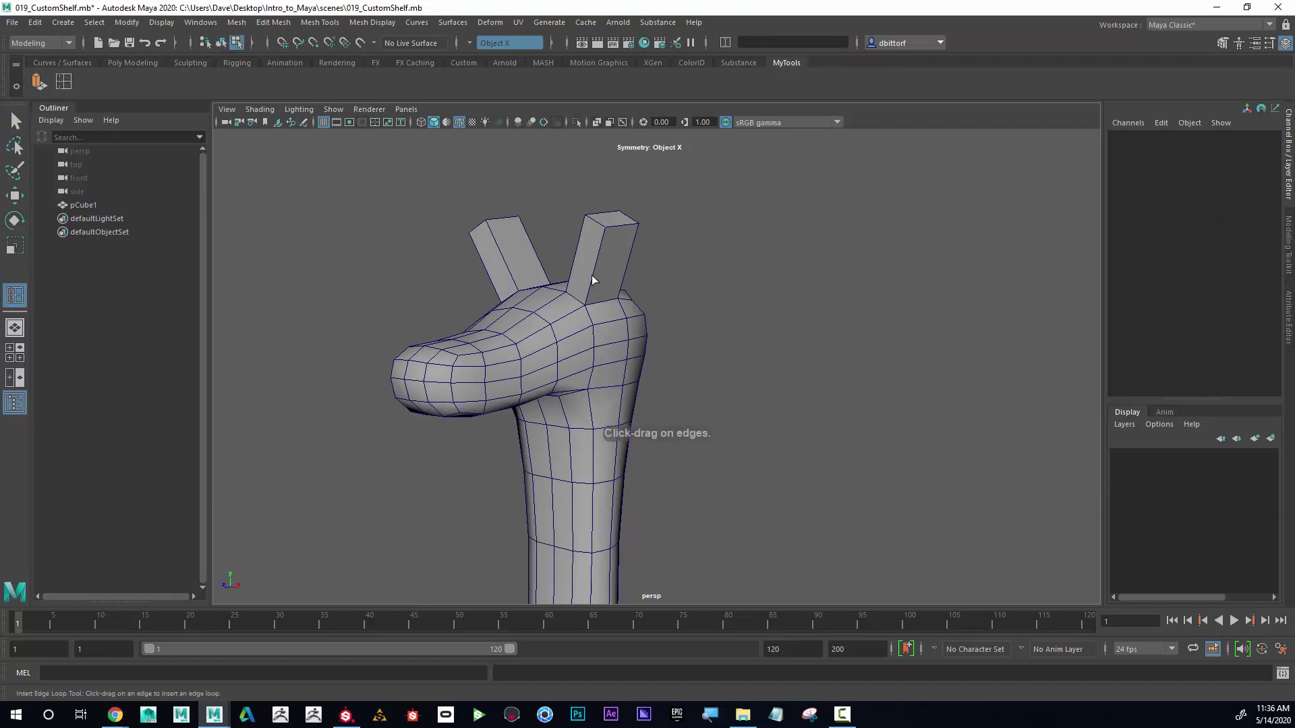
pyautogui.click(593, 280)
pyautogui.press('r')
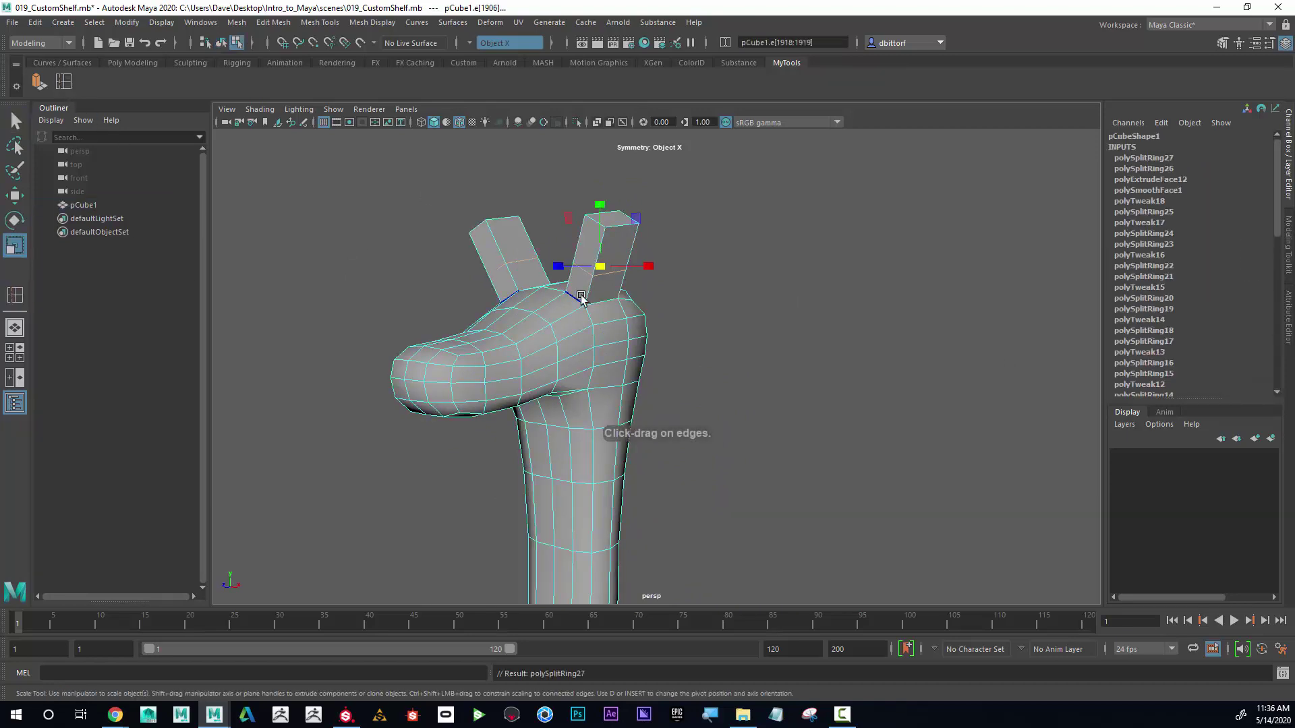
pyautogui.moveTo(599, 266); pyautogui.dragTo(579, 268)
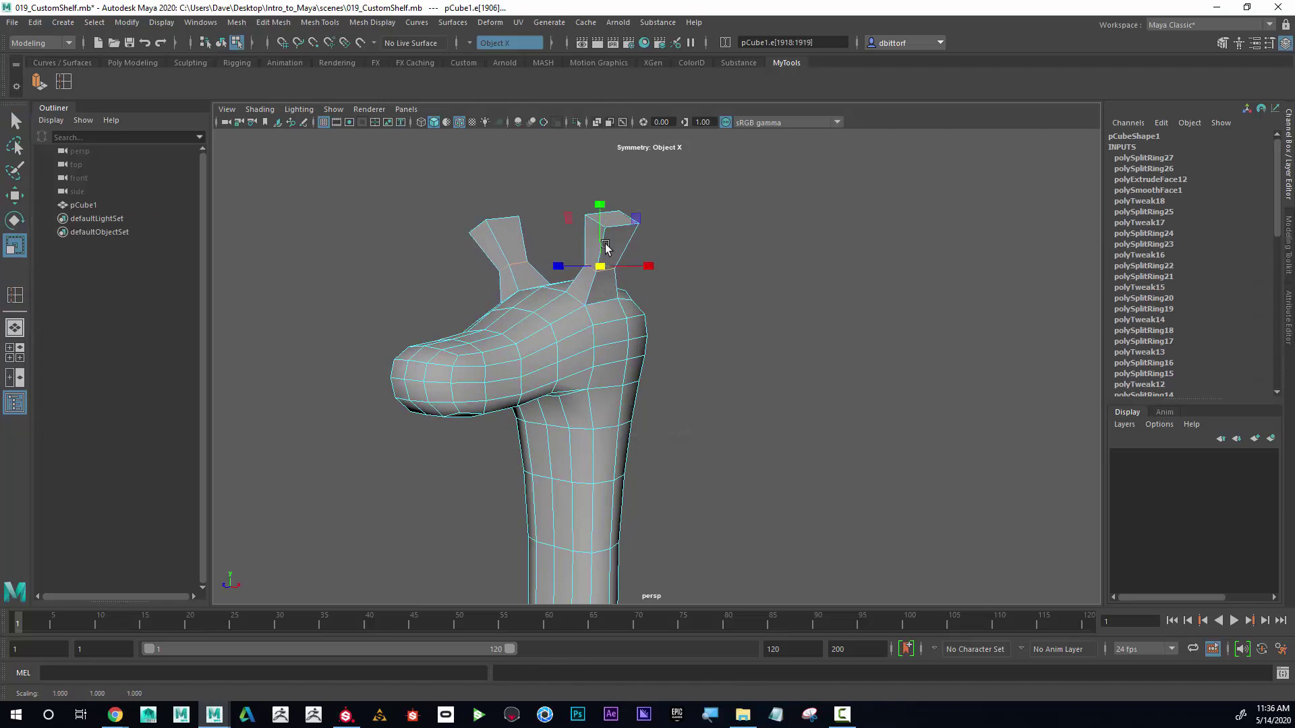
# Scale down the top faces of the horns and return to object mode
pyautogui.press('F11')
pyautogui.click(604, 218)
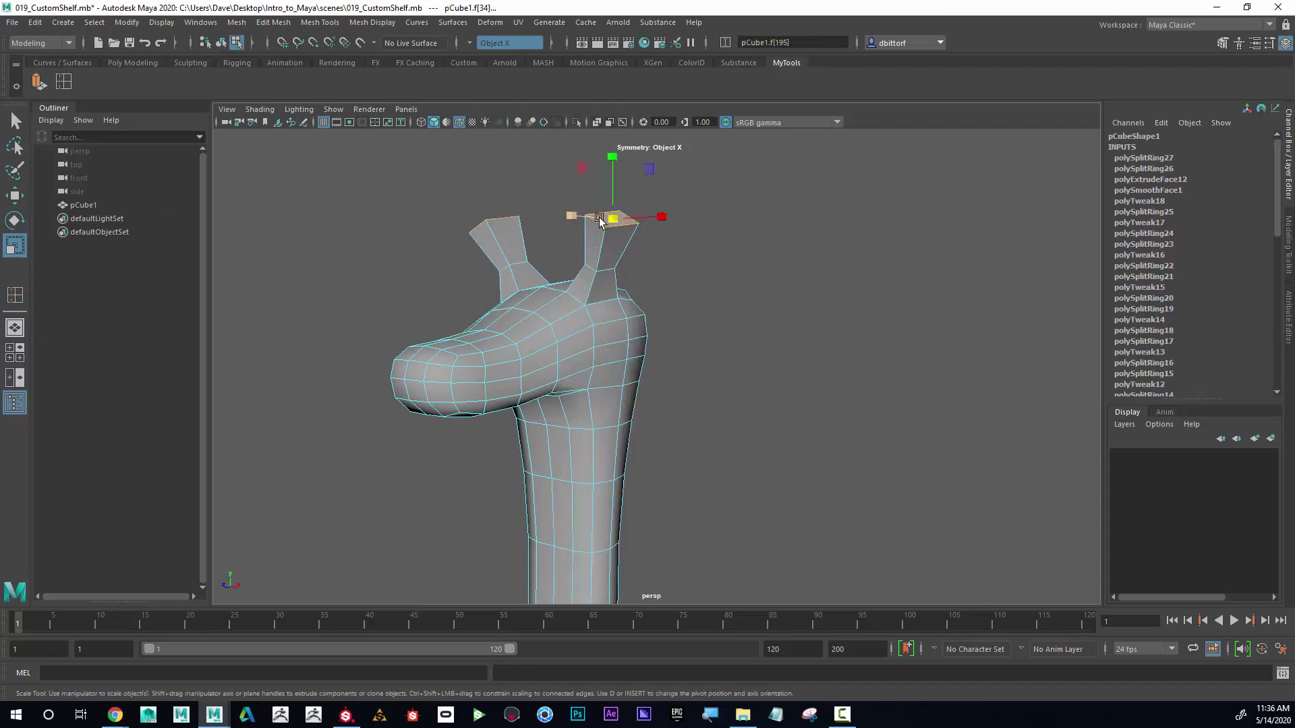
pyautogui.moveTo(602, 220); pyautogui.dragTo(579, 221)
pyautogui.keyDown('alt'); pyautogui.moveTo(805, 337); pyautogui.dragTo(601, 339, button='right'); pyautogui.keyUp('alt')
pyautogui.keyDown('alt'); pyautogui.moveTo(601, 339); pyautogui.dragTo(573, 292, button='middle'); pyautogui.keyUp('alt')
pyautogui.moveTo(588, 272); pyautogui.dragTo(664, 257, button='right')
pyautogui.keyDown('alt'); pyautogui.moveTo(674, 265); pyautogui.dragTo(796, 307); pyautogui.keyUp('alt')
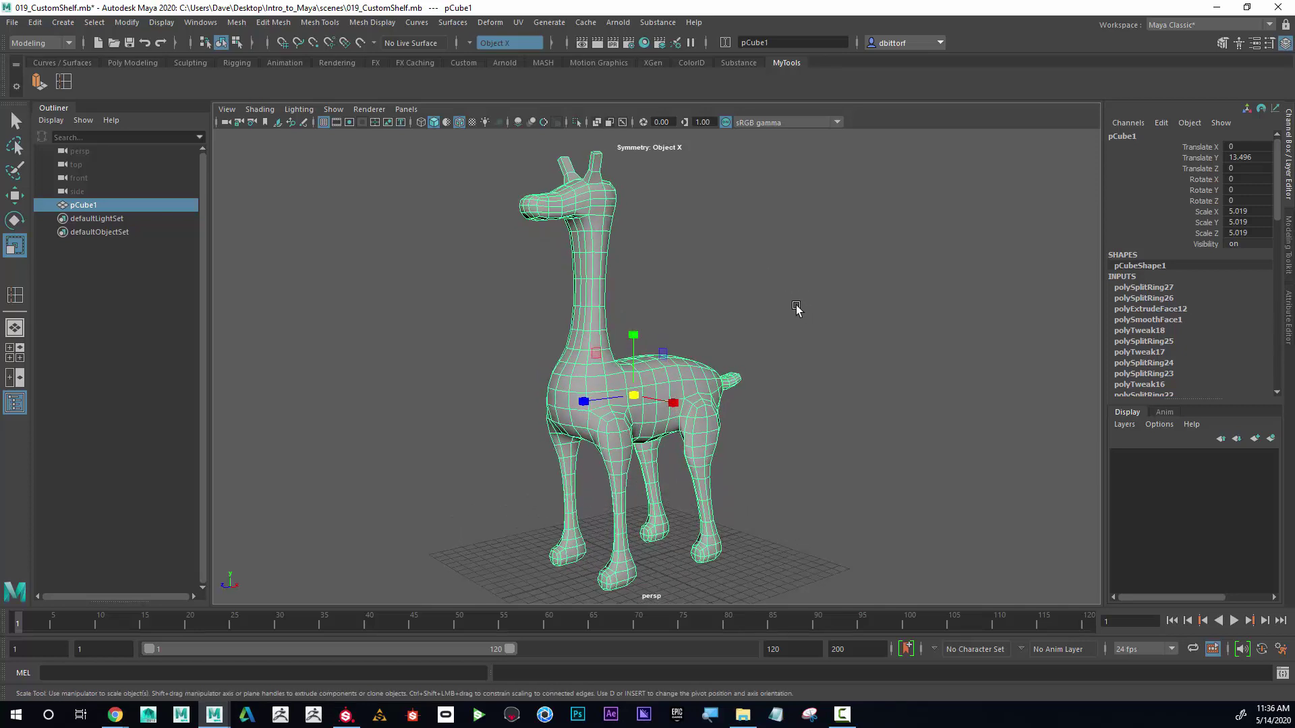